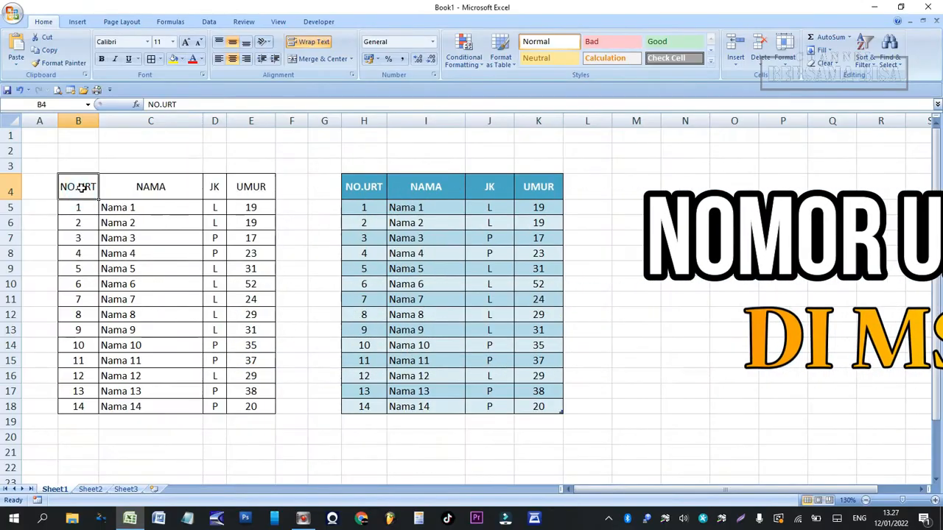
# Step: Examine the plain table in B4:E18 and the blue formatted table in H4:K18, including their number columns
pyautogui.moveTo(80, 187); pyautogui.dragTo(234, 188)
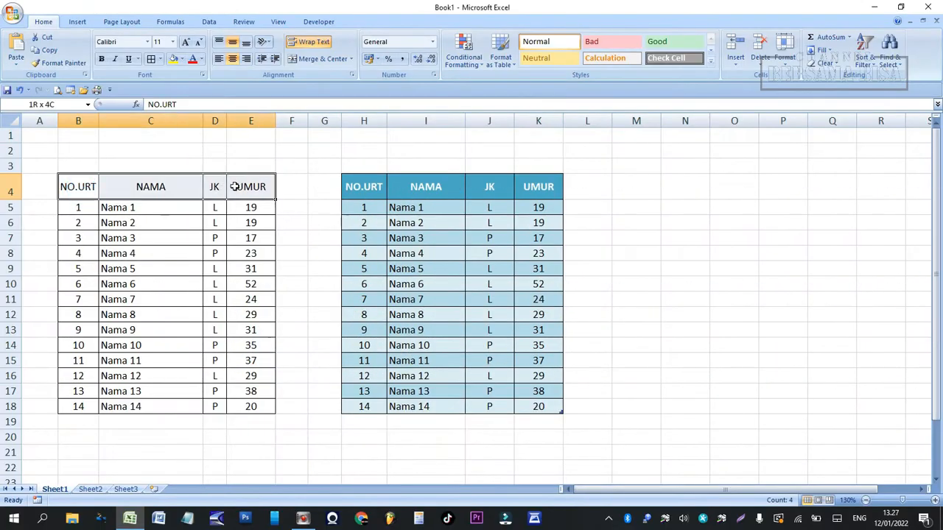
pyautogui.moveTo(234, 232); pyautogui.dragTo(241, 379)
pyautogui.click(626, 165)
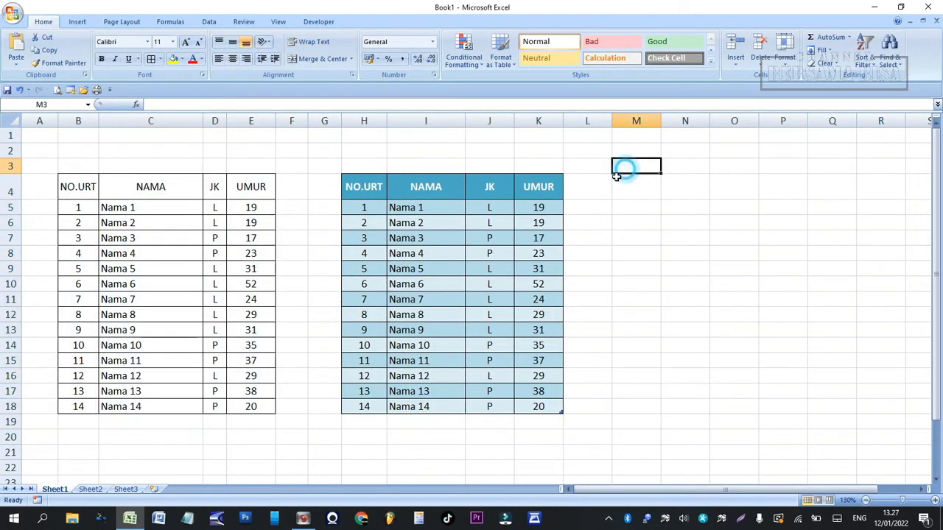
pyautogui.click(157, 193)
pyautogui.moveTo(83, 189); pyautogui.dragTo(266, 398)
pyautogui.click(361, 187)
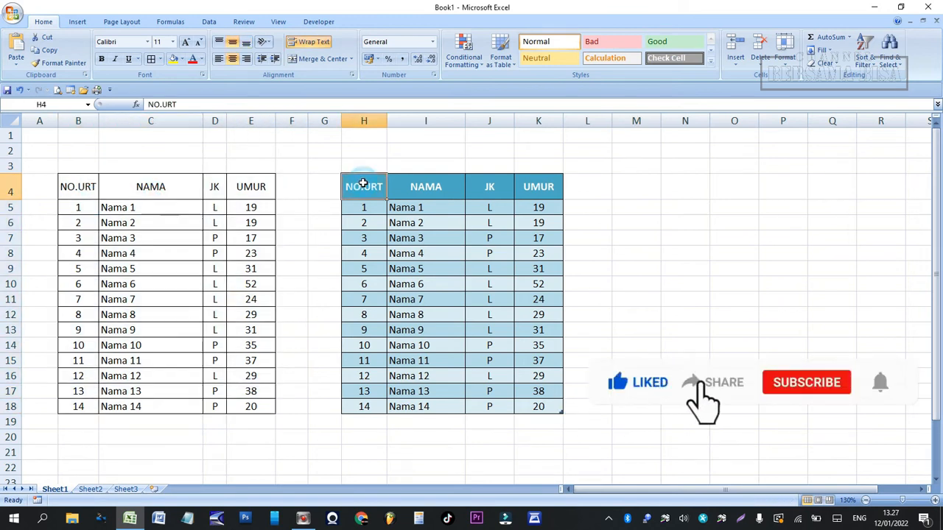
pyautogui.hotkey('ctrl', 'shift', 'Down')
pyautogui.click(357, 220)
pyautogui.click(454, 176)
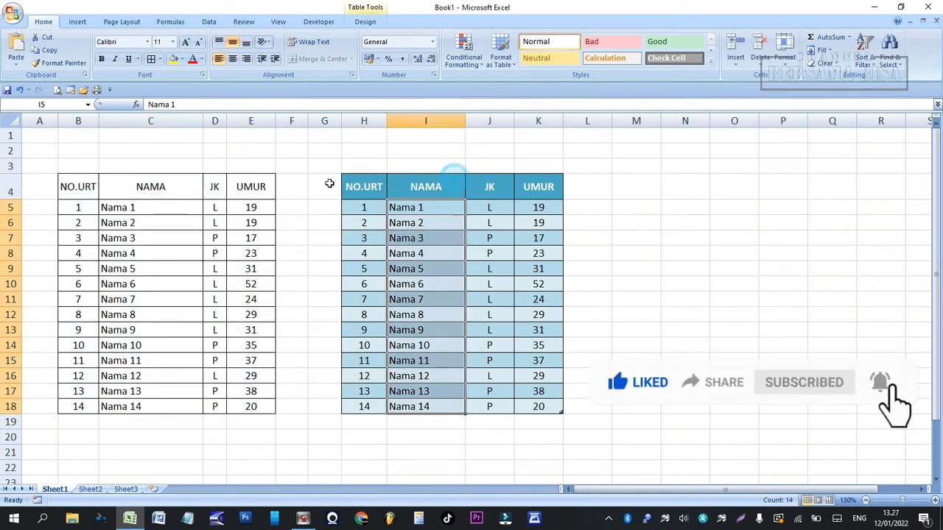
pyautogui.click(365, 183)
pyautogui.click(594, 189)
pyautogui.moveTo(633, 210); pyautogui.dragTo(636, 222)
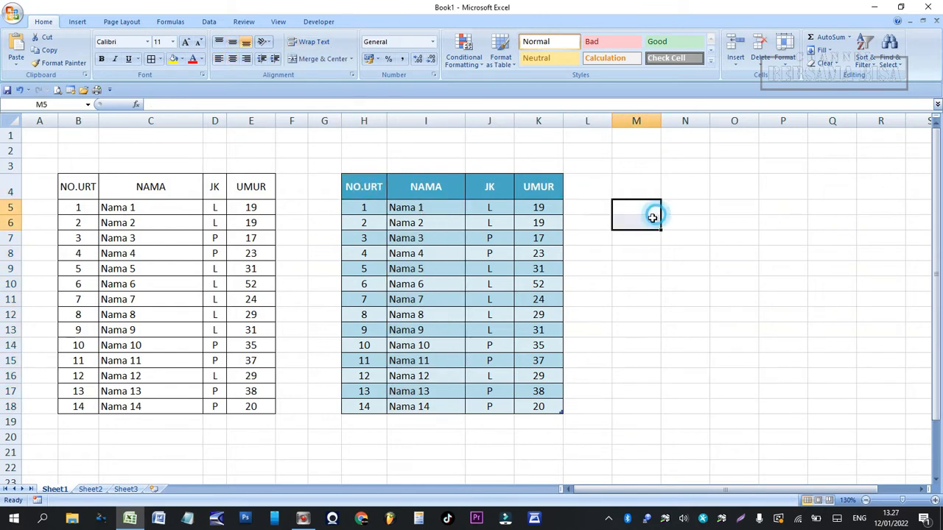
# Step: Insert a table with headers over the empty range M4:P18
pyautogui.moveTo(649, 187); pyautogui.dragTo(784, 400)
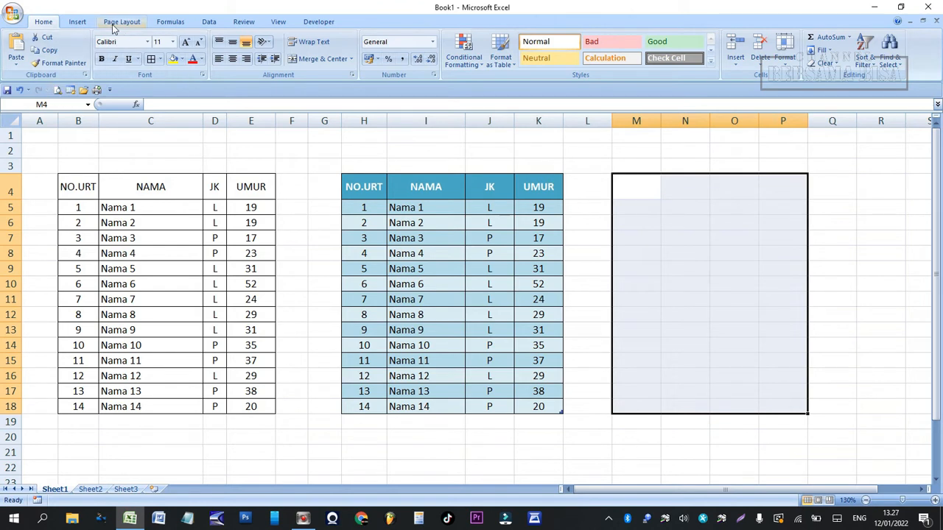
pyautogui.click(76, 21)
pyautogui.click(50, 46)
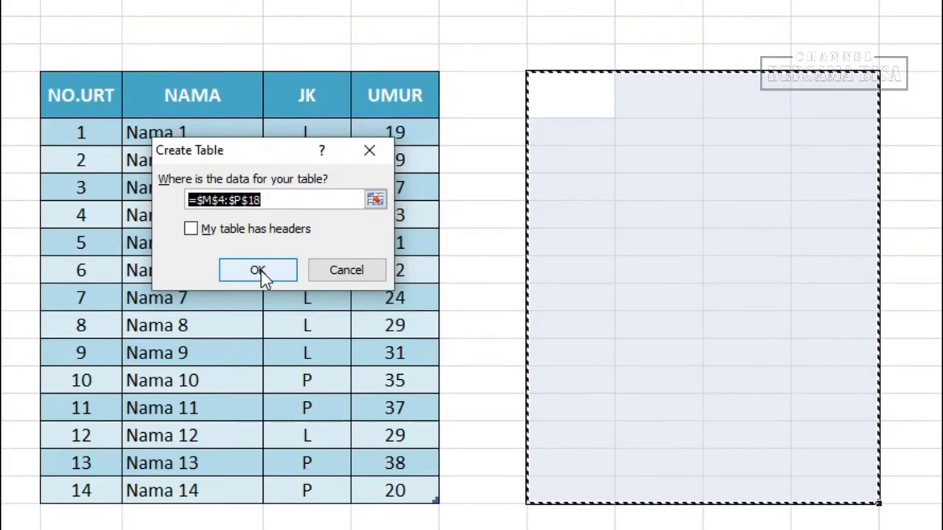
pyautogui.click(426, 260)
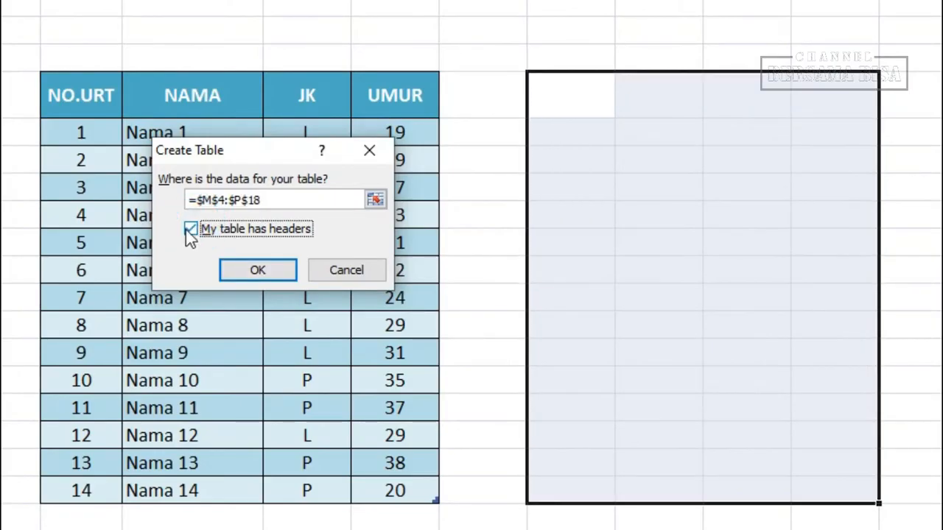
pyautogui.click(253, 274)
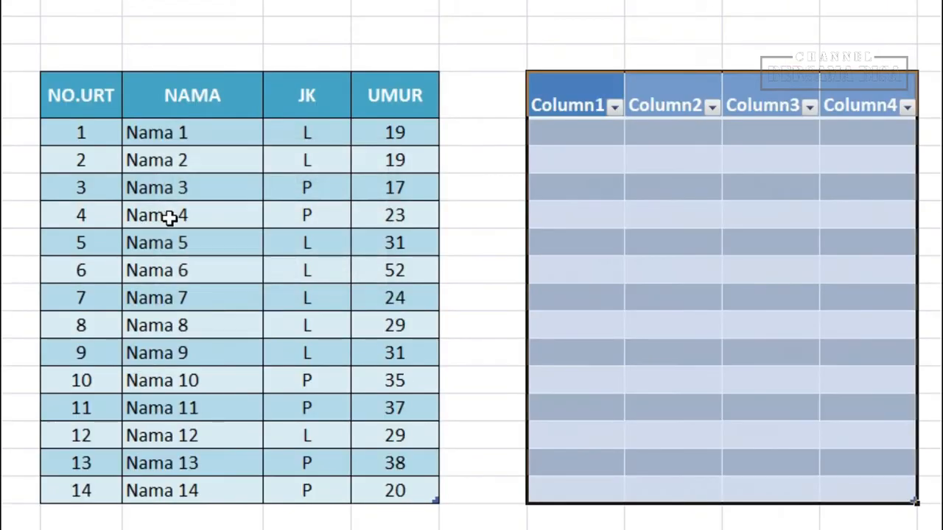
# Step: Name the new table's column headers NO, NAMA, JK and UMUR
pyautogui.click(679, 219)
pyautogui.click(642, 187)
pyautogui.write('NO')
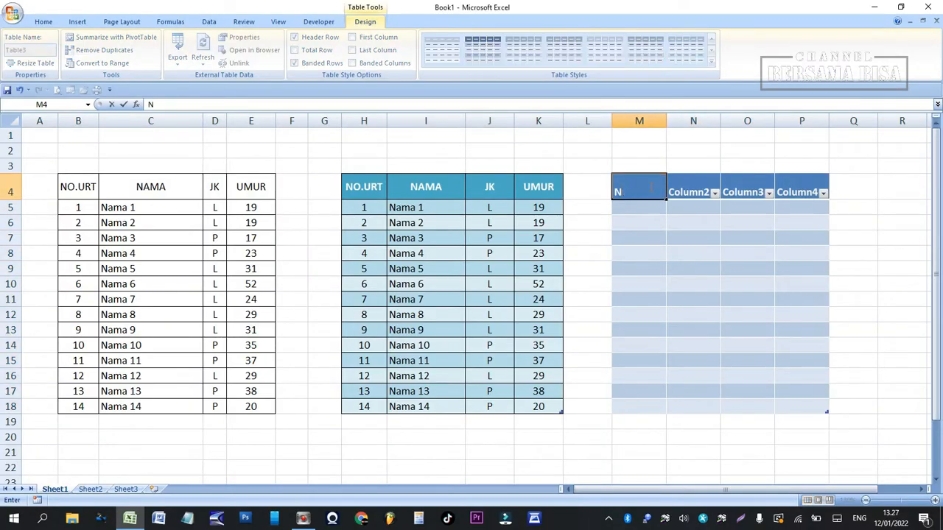
pyautogui.press('Tab')
pyautogui.write('NAMA')
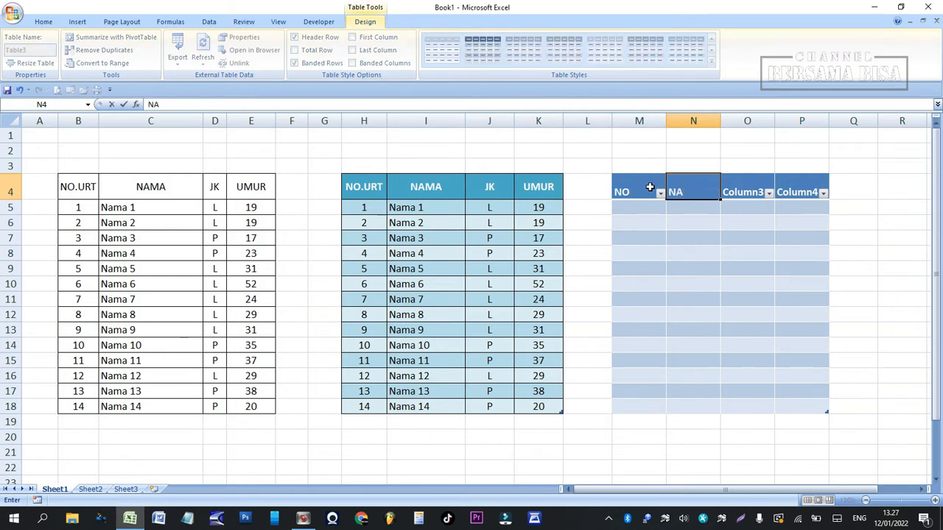
pyautogui.press('Tab')
pyautogui.write('JK')
pyautogui.press('Tab')
pyautogui.write('UMU')
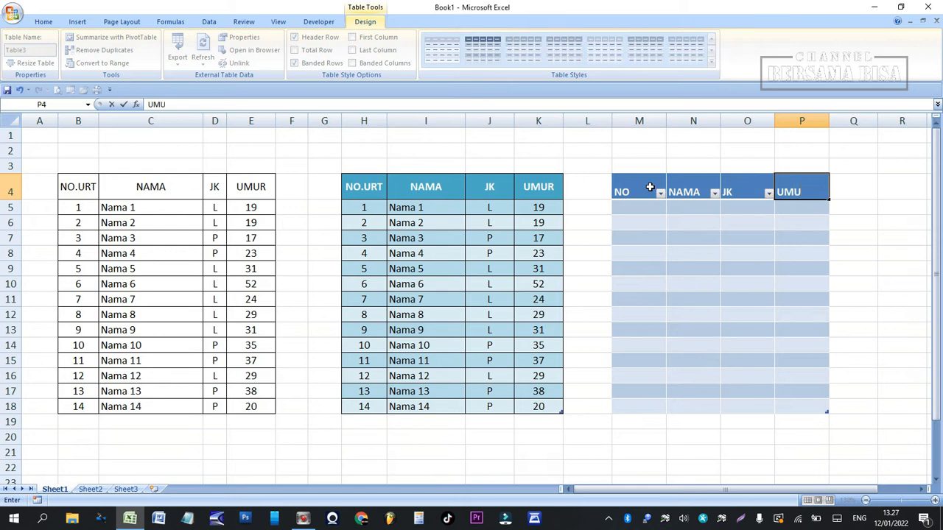
pyautogui.write('R')
pyautogui.press('Tab')
# Step: Delete columns M to P to remove the newly inserted table
pyautogui.moveTo(638, 121); pyautogui.dragTo(801, 120)
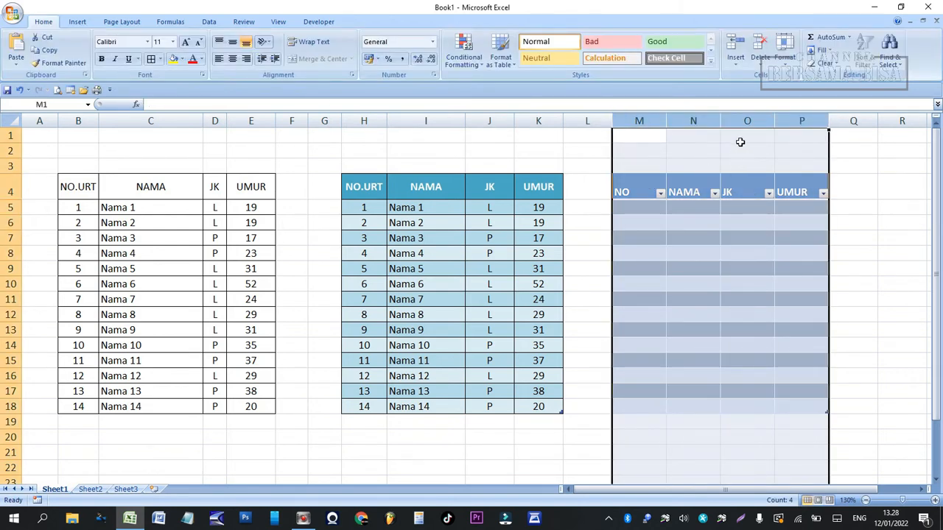
pyautogui.rightClick(673, 159)
pyautogui.click(606, 230)
# Step: Clear the sequence numbers from the NO.URT columns of both tables, B5:B18 and H5:H18
pyautogui.moveTo(78, 207); pyautogui.dragTo(84, 378)
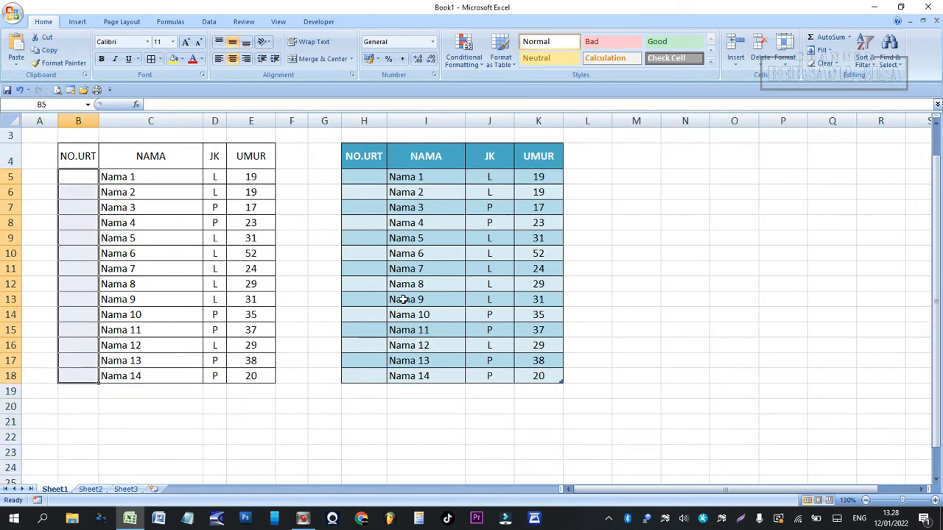
pyautogui.scroll(1, 400, 298)
pyautogui.click(307, 180)
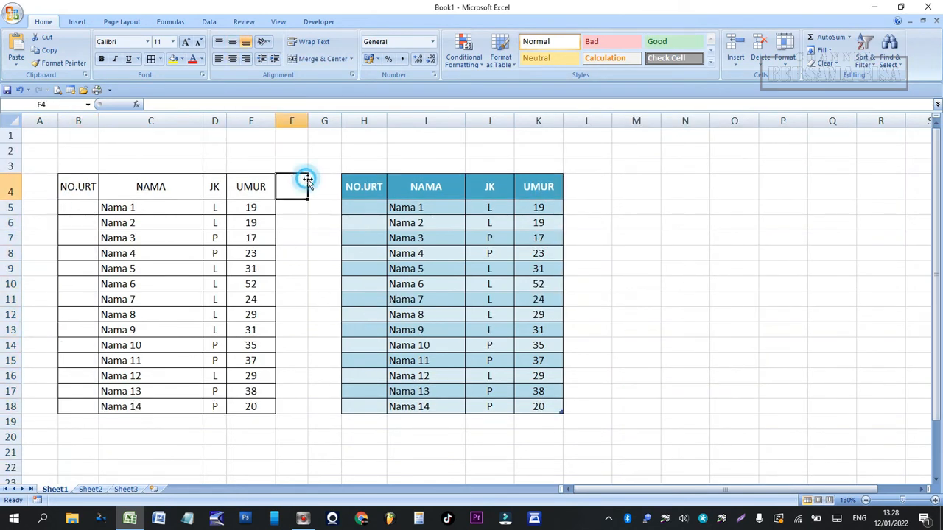
pyautogui.click(318, 232)
# Step: Compare the extents of the plain table and the blue formatted table, including their empty NO.URT columns
pyautogui.click(91, 207)
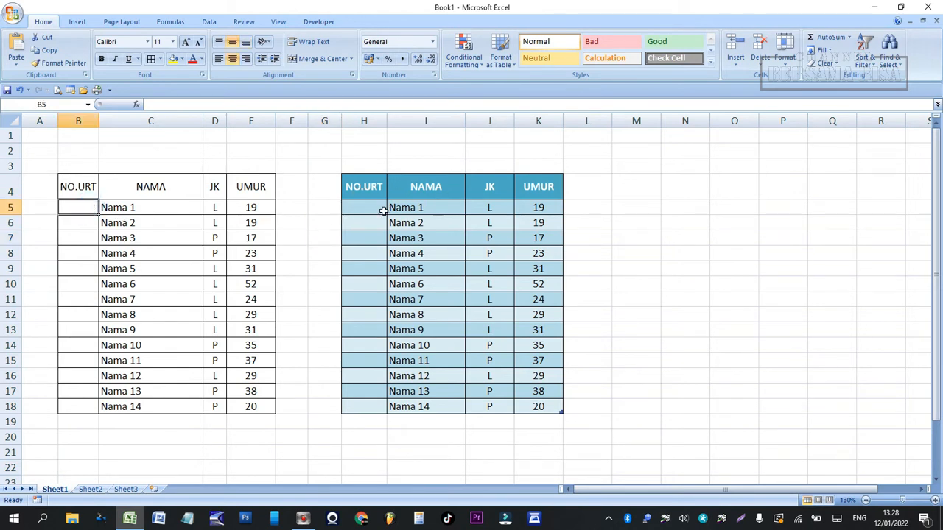
pyautogui.click(326, 202)
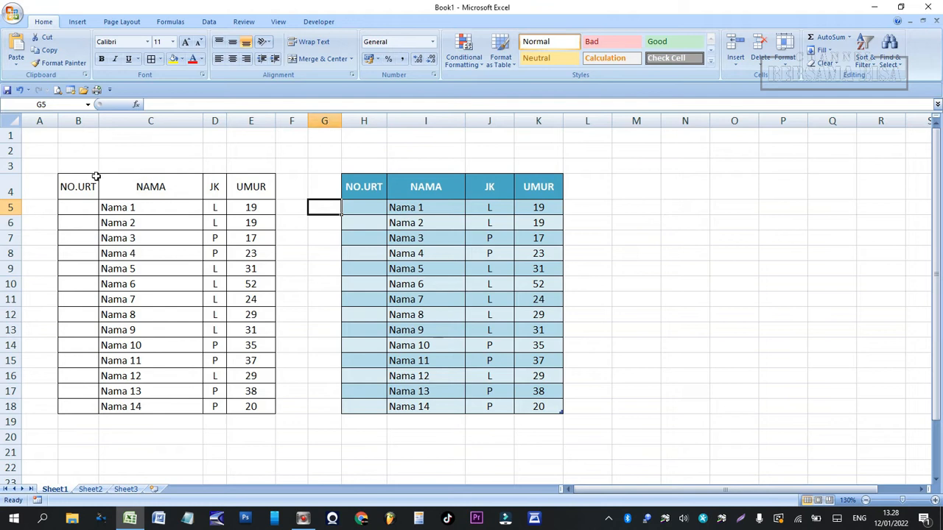
pyautogui.click(41, 164)
pyautogui.moveTo(41, 165); pyautogui.dragTo(640, 407)
pyautogui.click(194, 205)
pyautogui.moveTo(73, 179); pyautogui.dragTo(261, 405)
pyautogui.click(365, 152)
pyautogui.moveTo(371, 185); pyautogui.dragTo(532, 408)
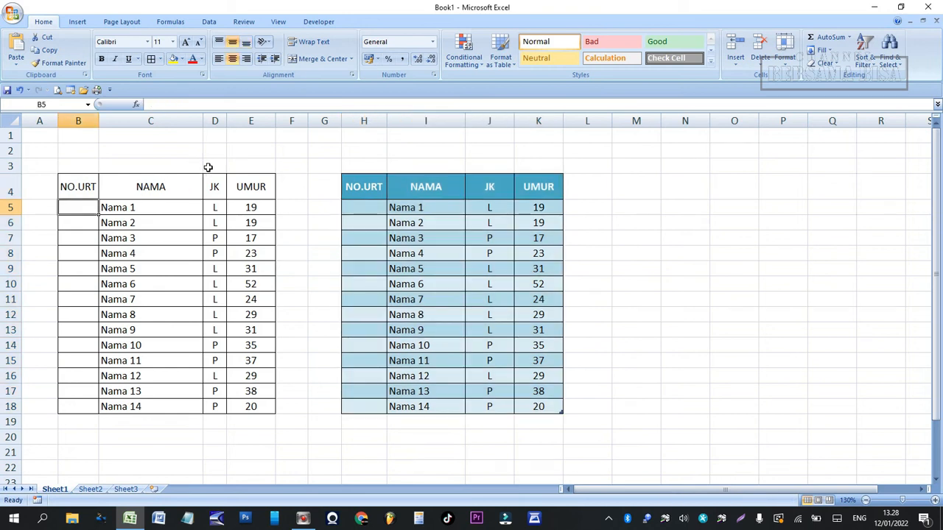
# Step: Check the cell addresses and column letters of the NO.URT, NAMA, JK and UMUR headers in the plain table
pyautogui.click(69, 185)
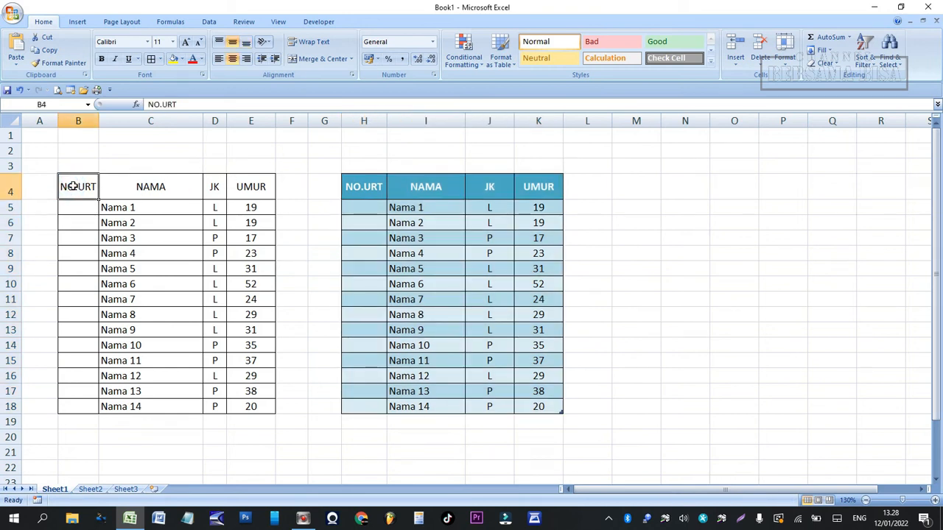
pyautogui.click(77, 121)
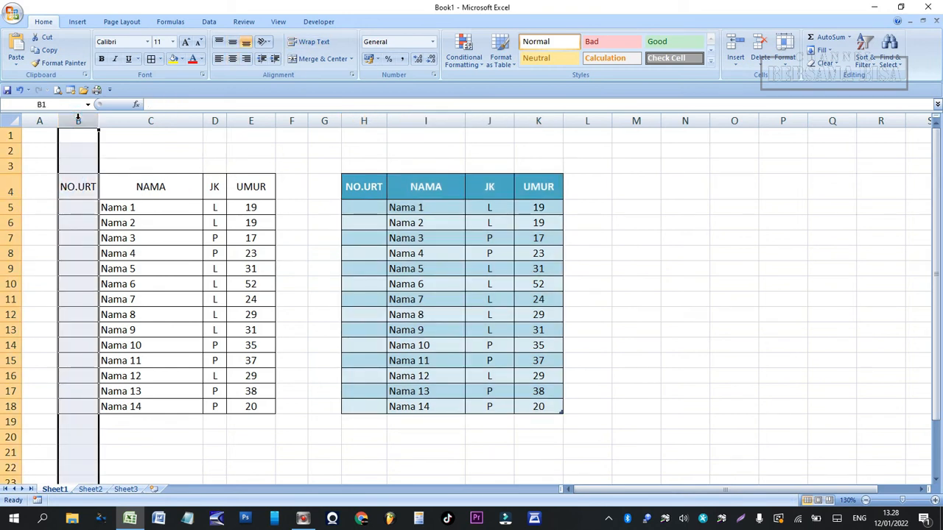
pyautogui.click(84, 185)
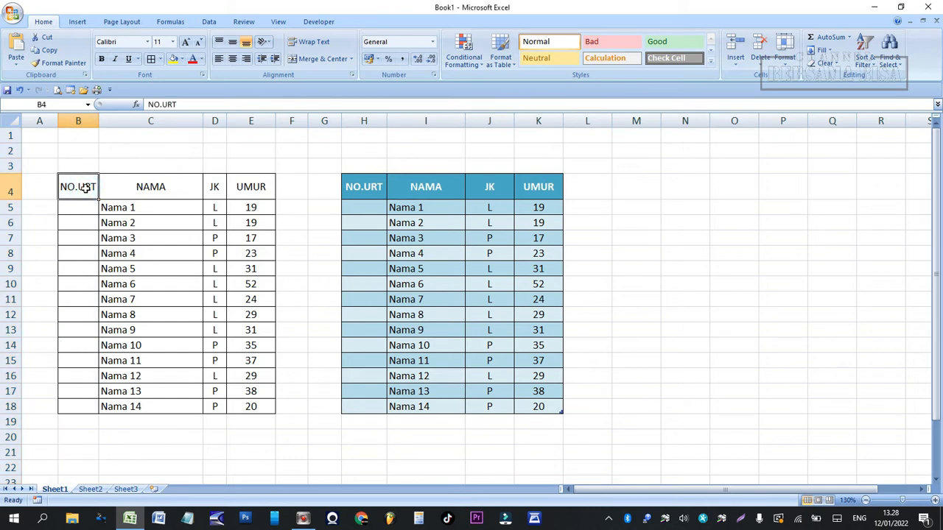
pyautogui.click(132, 186)
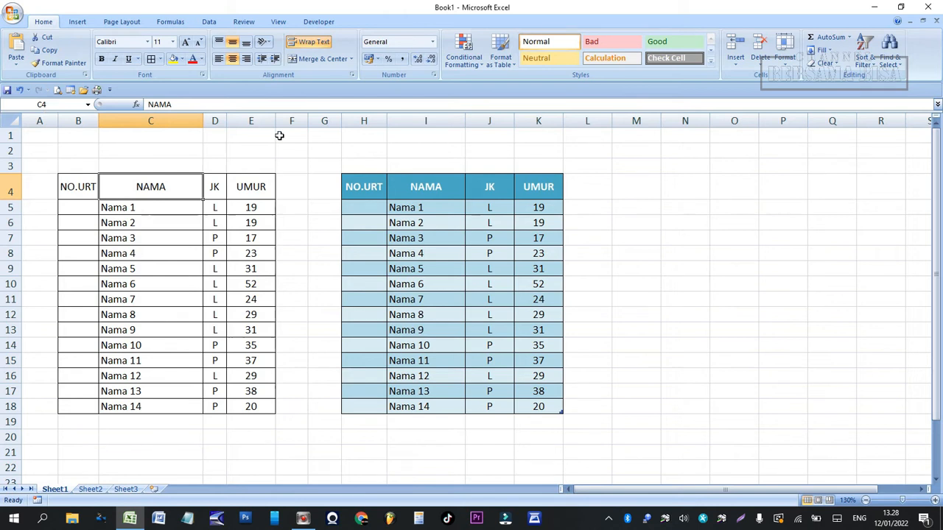
pyautogui.click(212, 186)
pyautogui.click(55, 104)
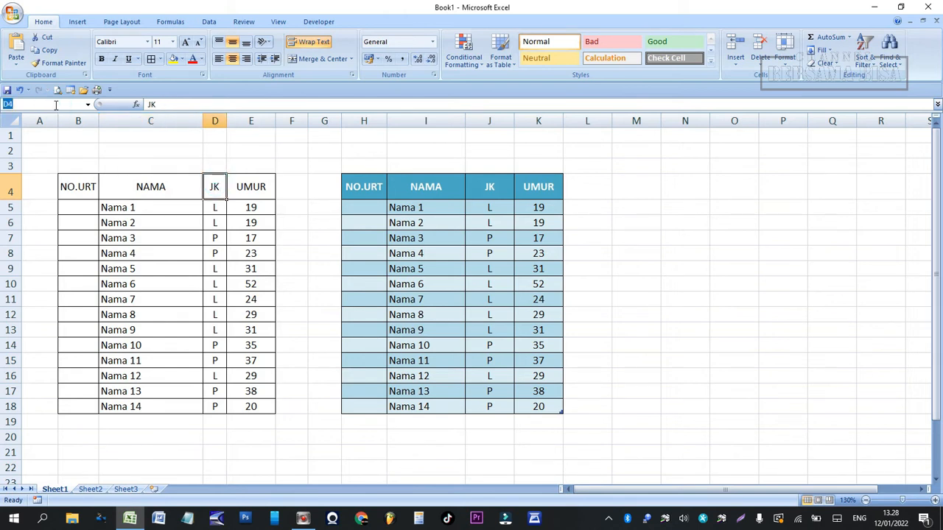
pyautogui.click(250, 192)
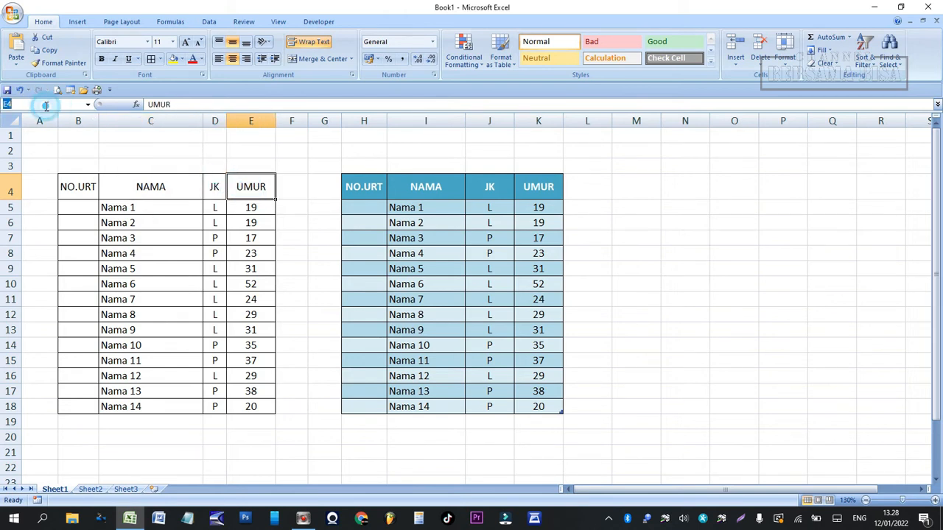
pyautogui.click(163, 154)
pyautogui.click(154, 120)
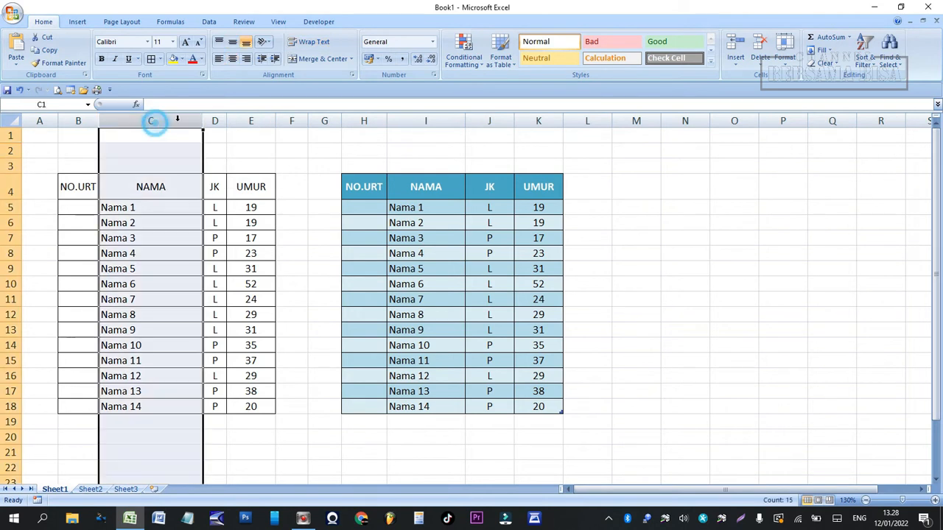
pyautogui.click(212, 119)
pyautogui.click(244, 120)
pyautogui.click(111, 163)
# Step: Check which row holds the plain table's headers and where its first data rows begin
pyautogui.click(78, 184)
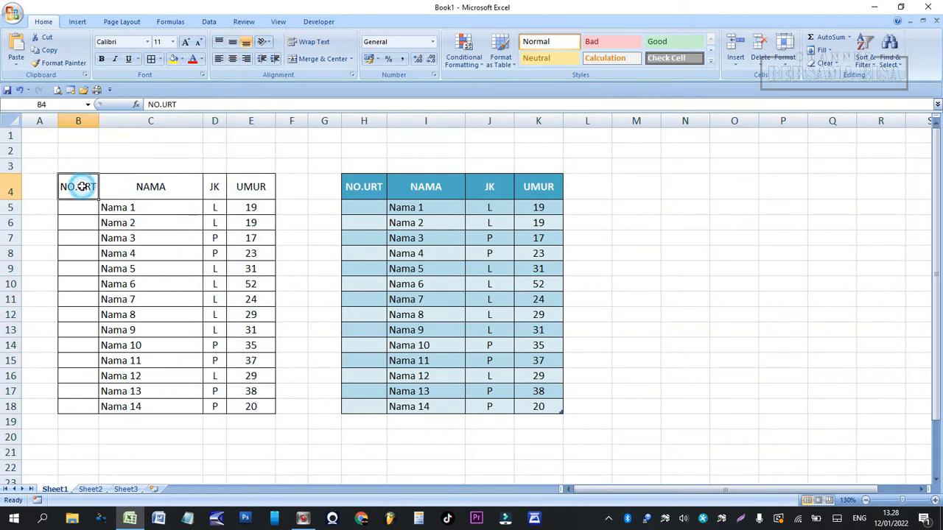
pyautogui.click(11, 188)
pyautogui.click(77, 182)
pyautogui.moveTo(76, 185); pyautogui.dragTo(246, 183)
pyautogui.click(83, 185)
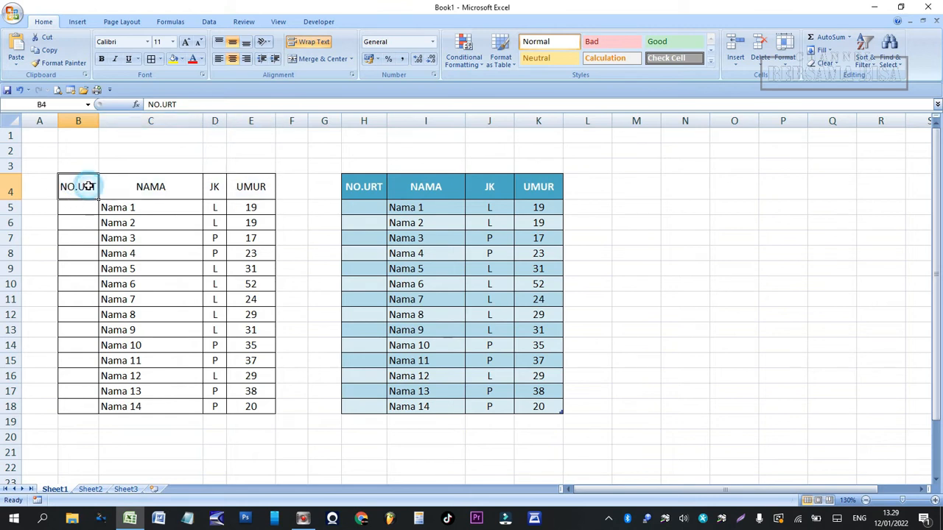
pyautogui.click(137, 185)
pyautogui.click(215, 184)
pyautogui.click(254, 189)
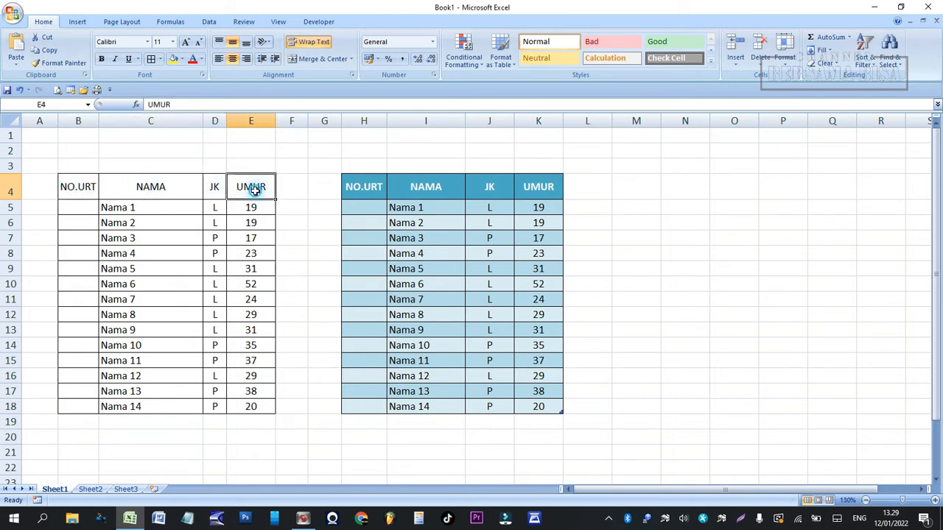
pyautogui.click(68, 211)
pyautogui.click(258, 223)
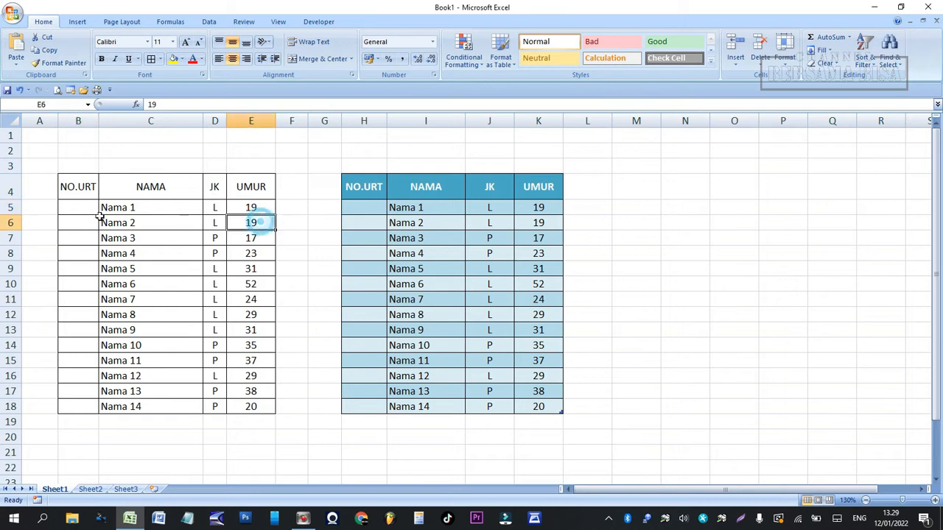
# Step: Enter the formula =ROW()-ROW($A$4) in cell B5 of the plain table's NO.URT column
pyautogui.click(79, 209)
pyautogui.write('=')
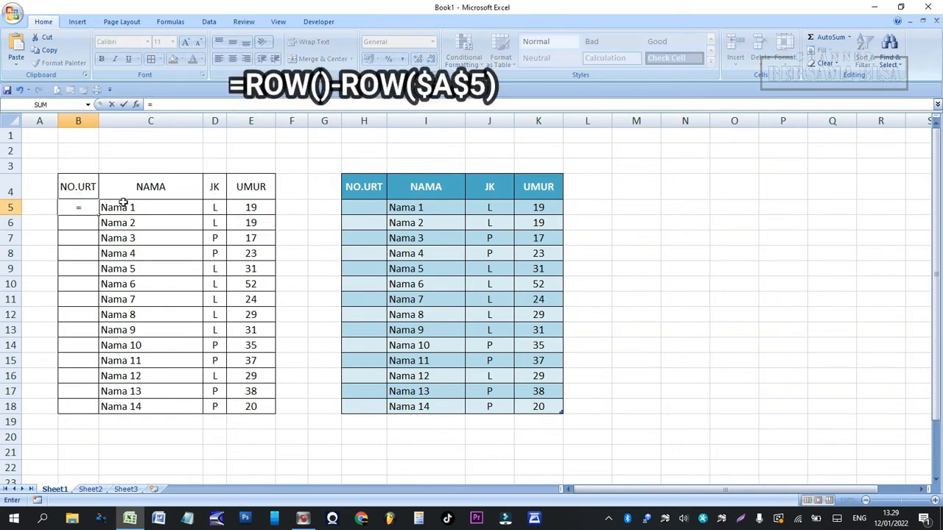
pyautogui.write('ROW()-ROW(')
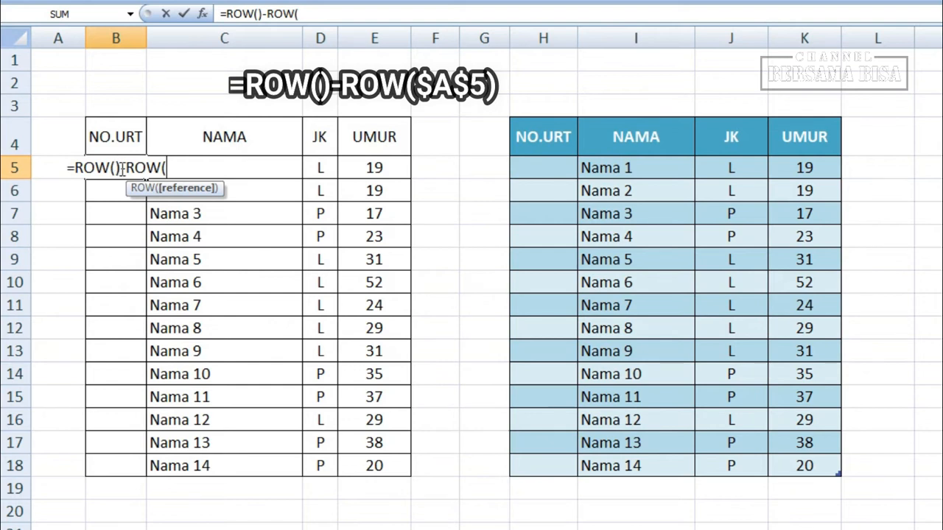
pyautogui.click(47, 132)
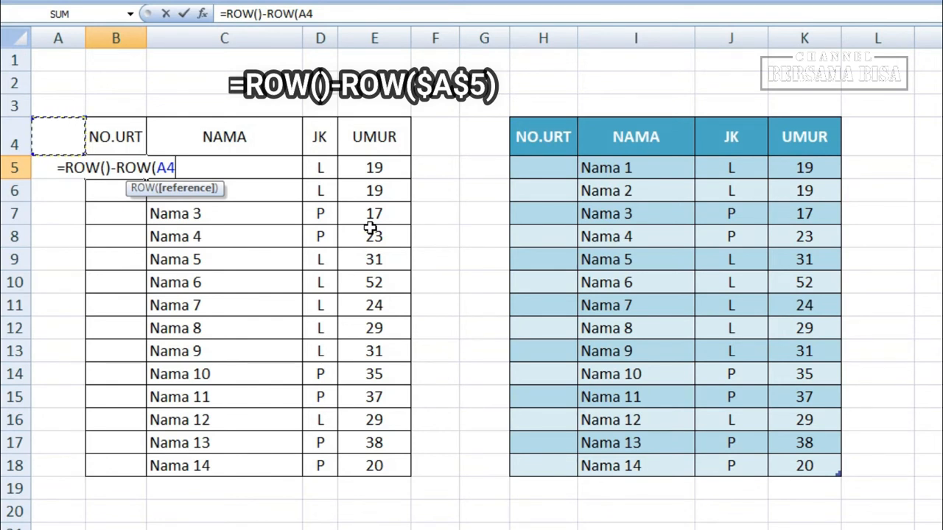
pyautogui.press('F4')
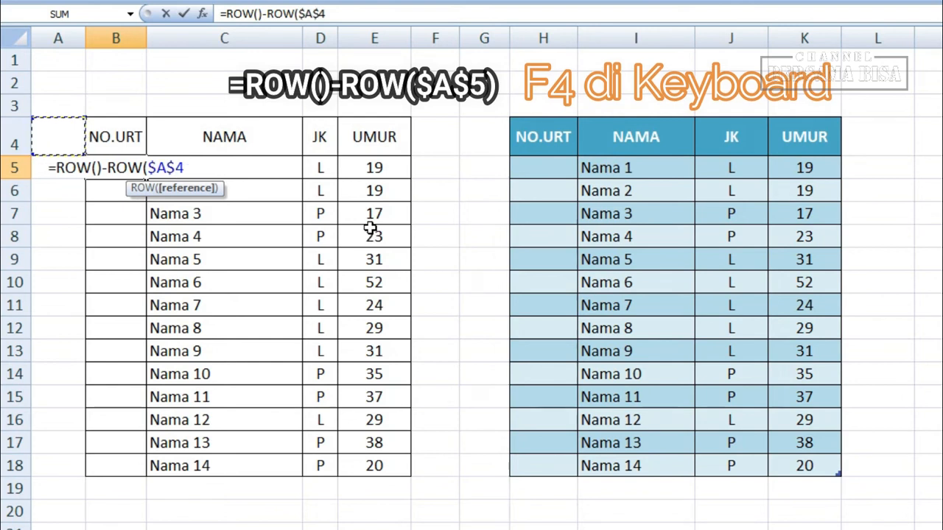
pyautogui.write(')')
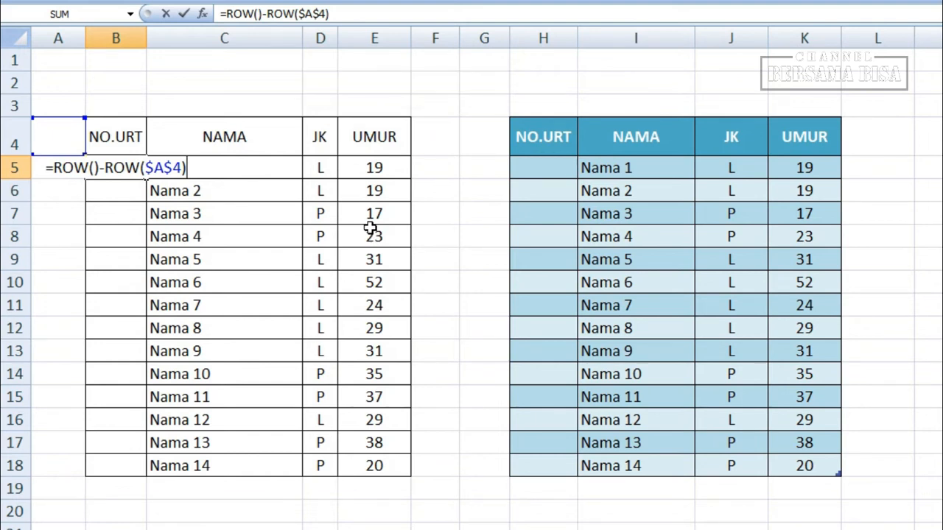
pyautogui.press('Return')
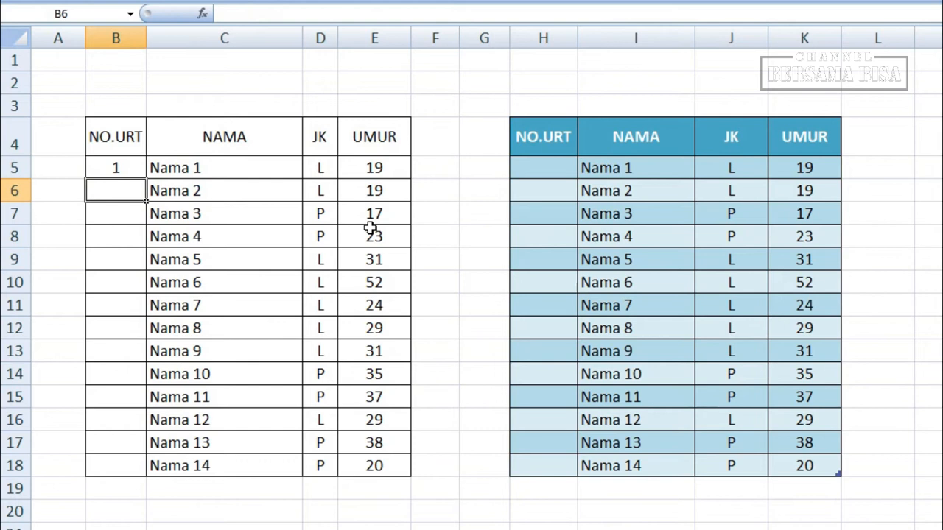
# Step: Copy the ROW formula from cell B5 into B6:B18 of the plain table's NO.URT column
pyautogui.click(129, 170)
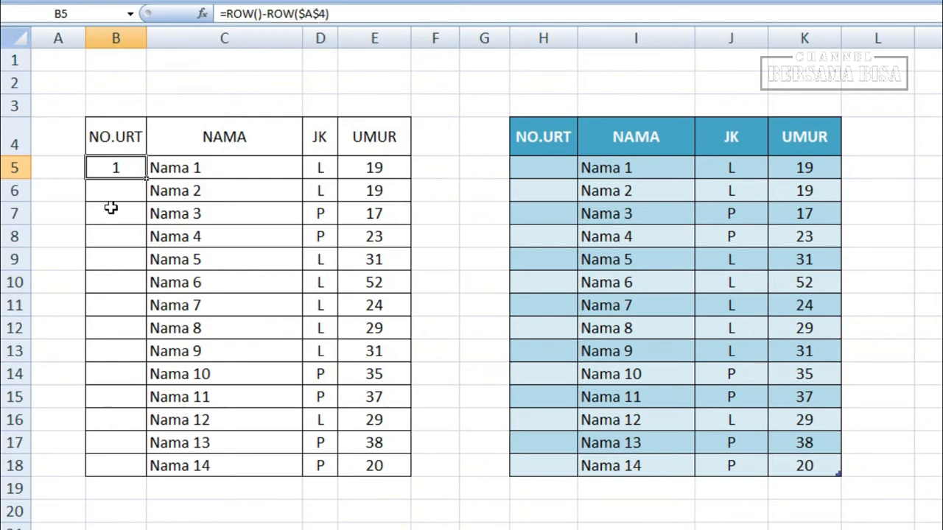
pyautogui.moveTo(116, 191); pyautogui.dragTo(115, 407)
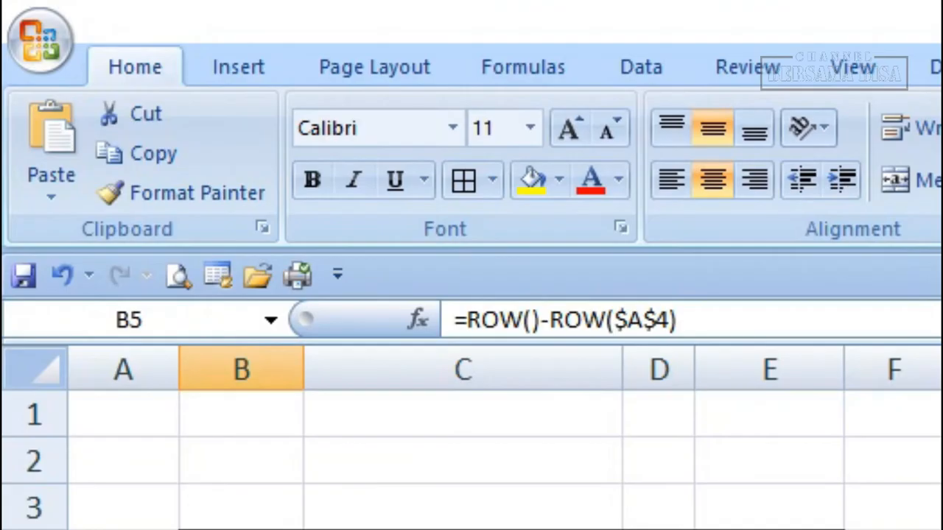
pyautogui.click(156, 156)
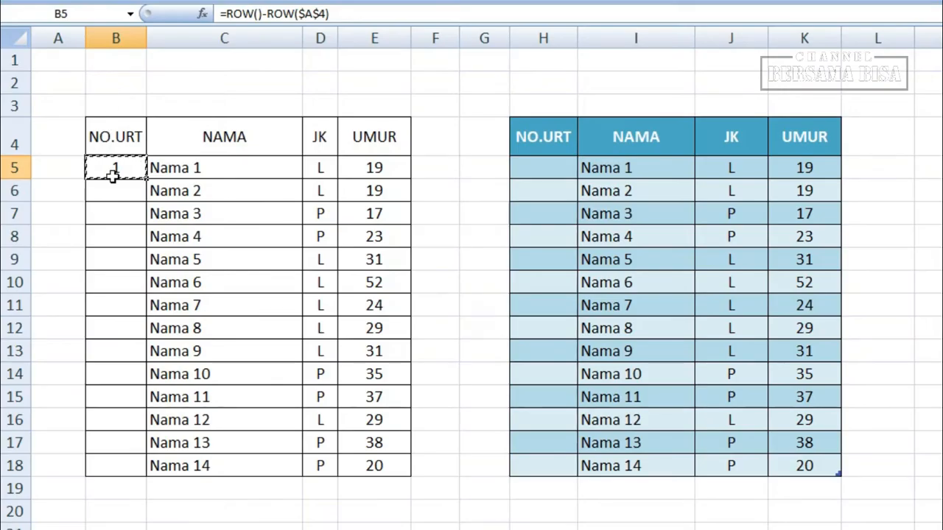
pyautogui.moveTo(115, 188); pyautogui.dragTo(115, 465)
pyautogui.hotkey('ctrl', 'v')
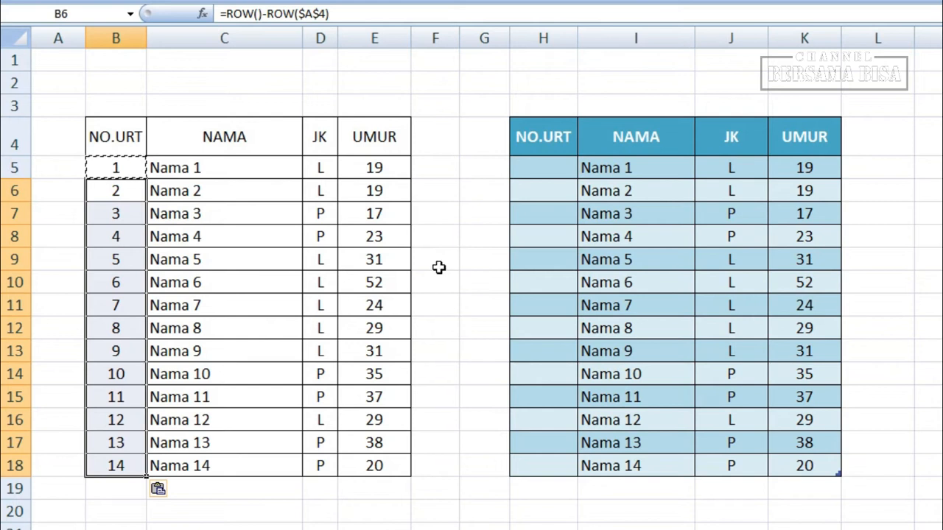
pyautogui.press('Escape')
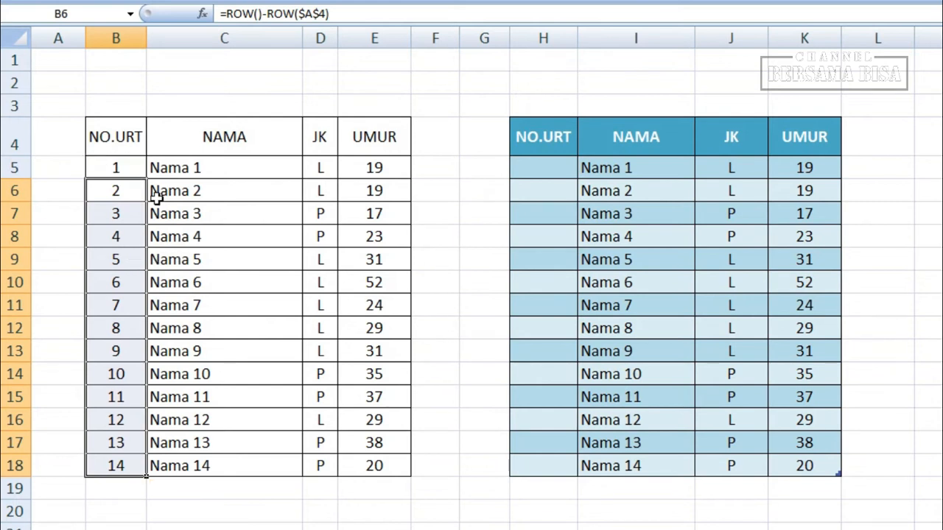
# Step: Check the plain table's NO.URT column and its B5 formula, and compare the plain table with the blue formatted table
pyautogui.click(121, 151)
pyautogui.moveTo(121, 184); pyautogui.dragTo(129, 456)
pyautogui.click(122, 165)
pyautogui.click(118, 184)
pyautogui.moveTo(110, 140); pyautogui.dragTo(381, 451)
pyautogui.moveTo(537, 141); pyautogui.dragTo(824, 465)
pyautogui.click(153, 169)
pyautogui.click(122, 169)
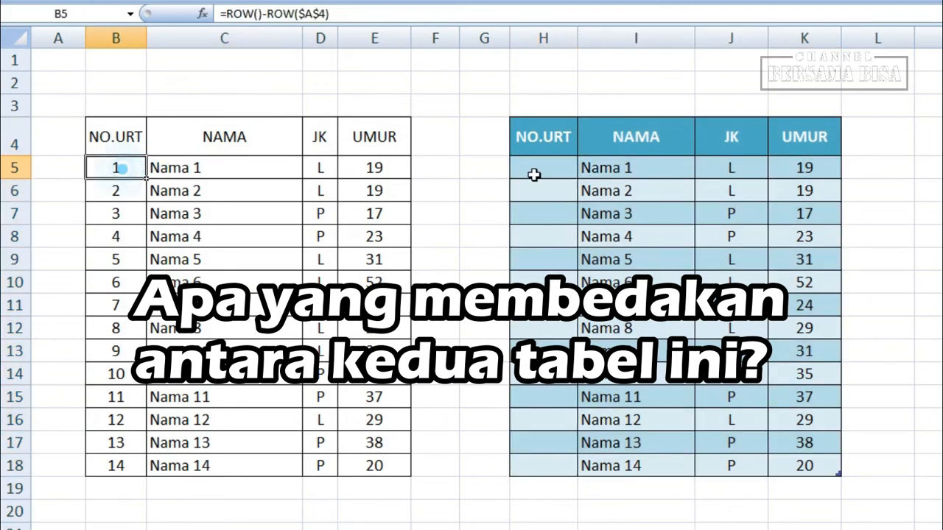
pyautogui.click(564, 171)
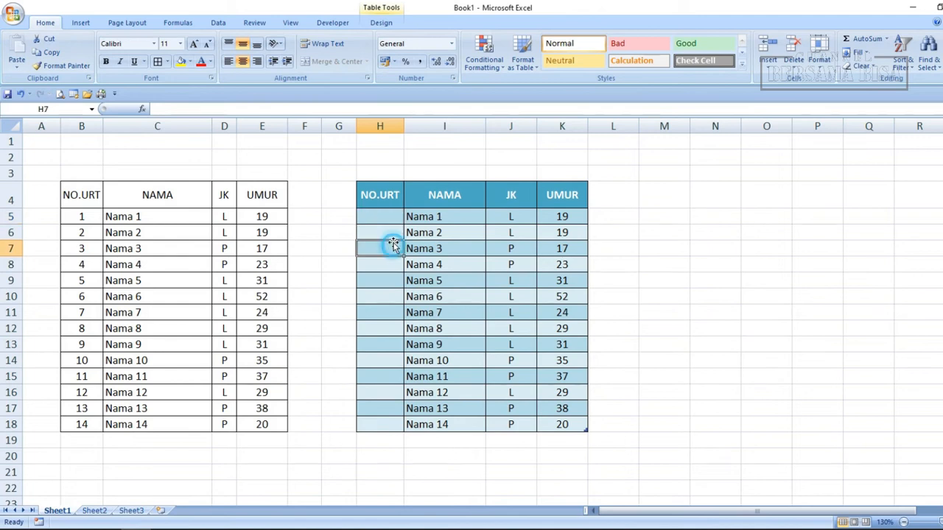
pyautogui.click(71, 216)
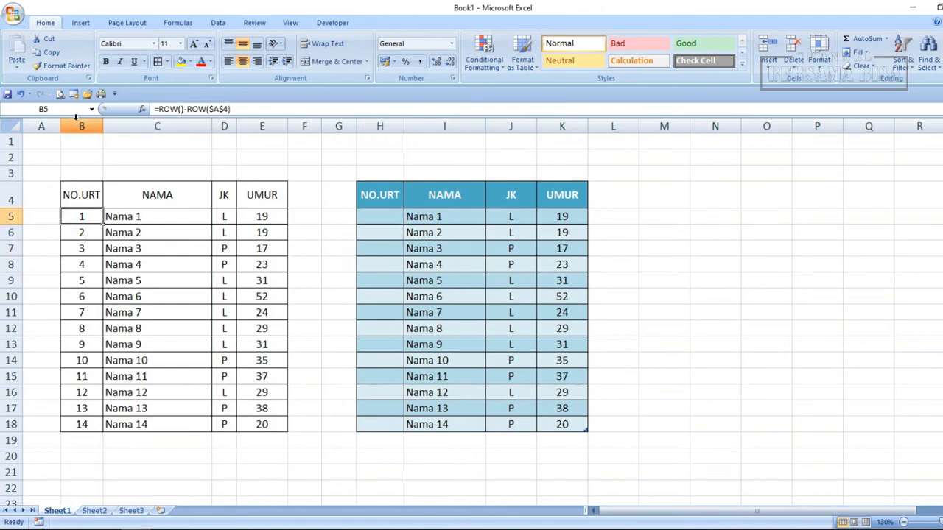
# Step: Enter the formula =ROW()-ROW($G$4) in cell H5 of the blue formatted table's NO.URT column
pyautogui.click(371, 221)
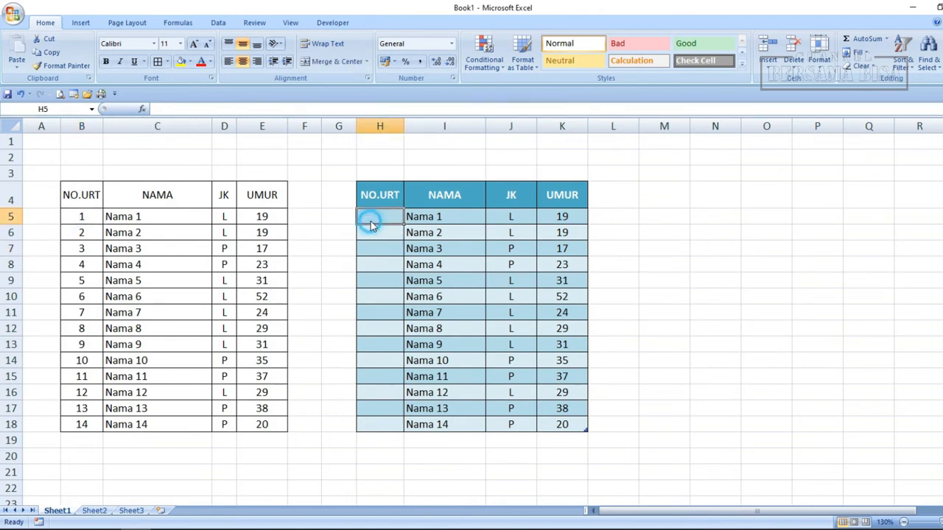
pyautogui.click(334, 189)
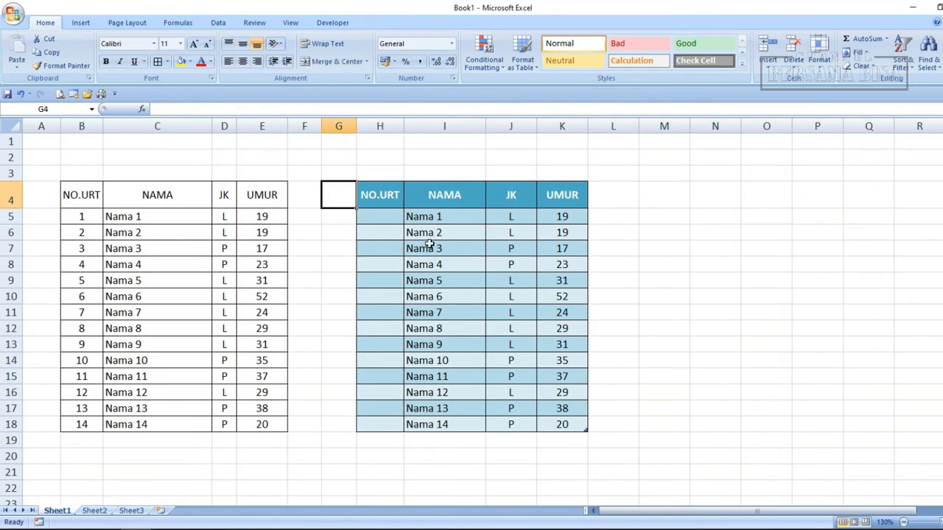
pyautogui.click(386, 218)
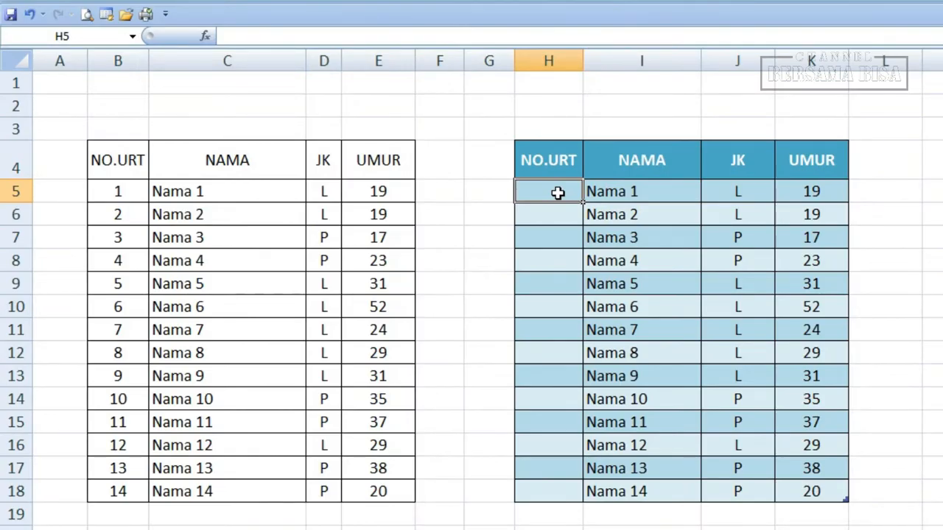
pyautogui.write('=')
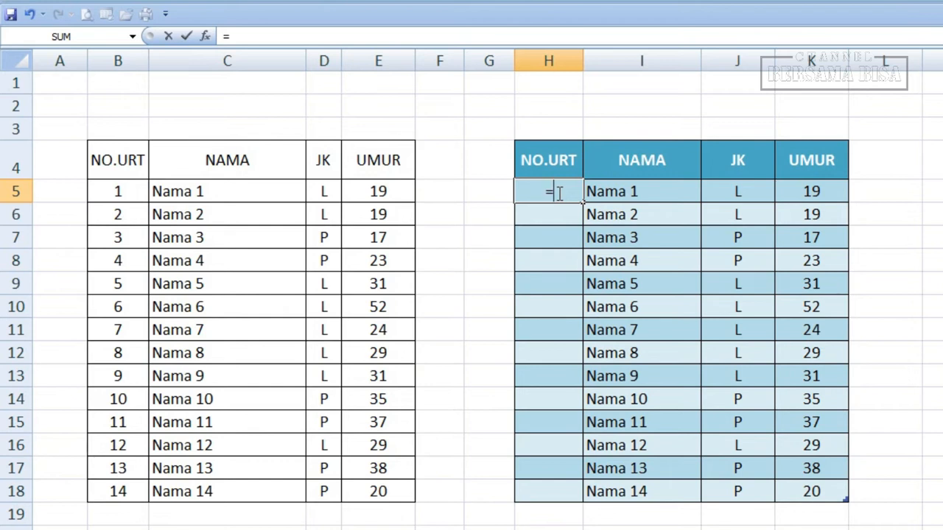
pyautogui.write('ROE')
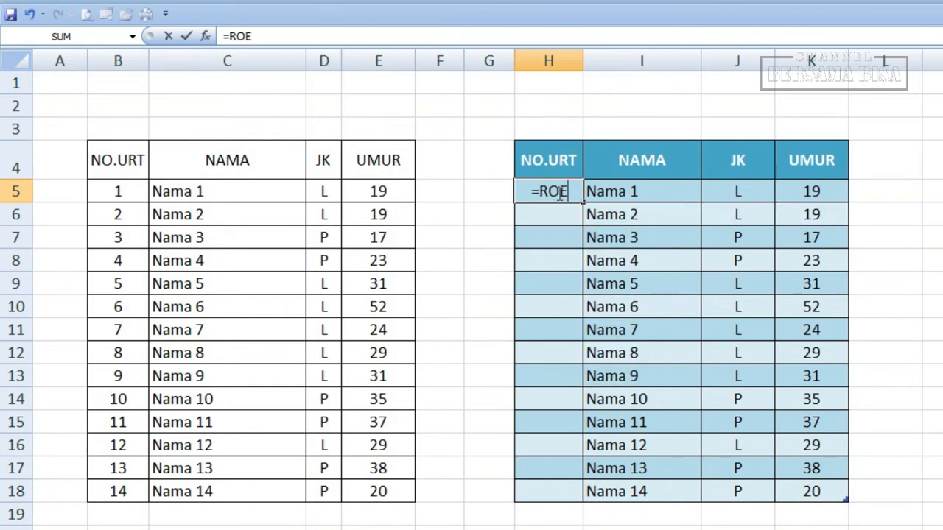
pyautogui.press('BackSpace')
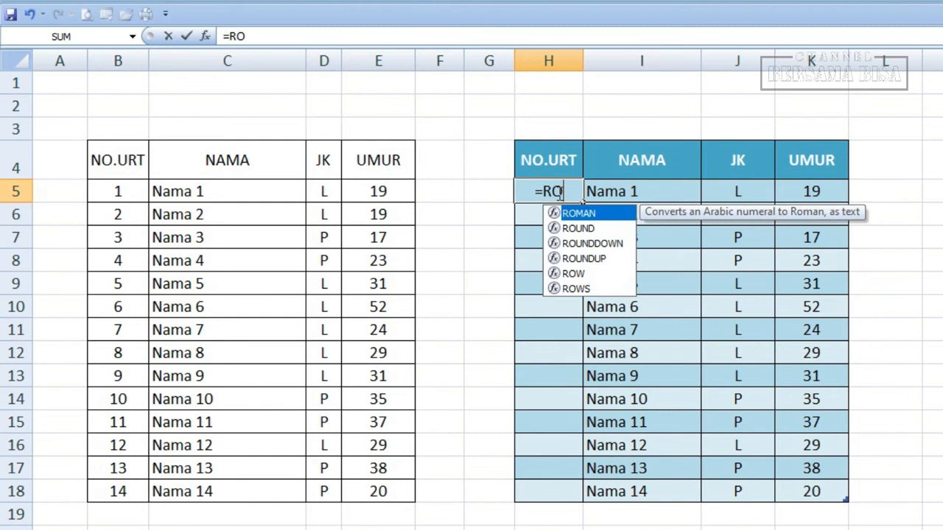
pyautogui.write('W')
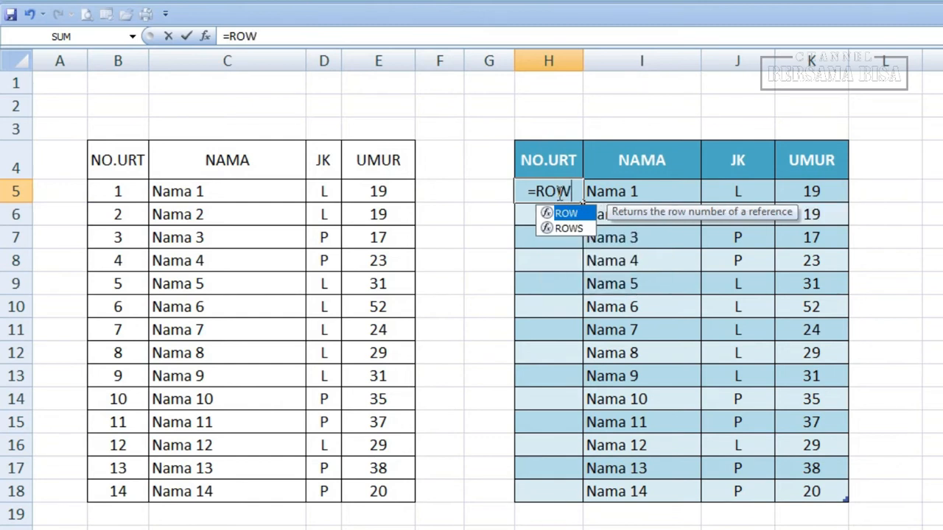
pyautogui.write('()')
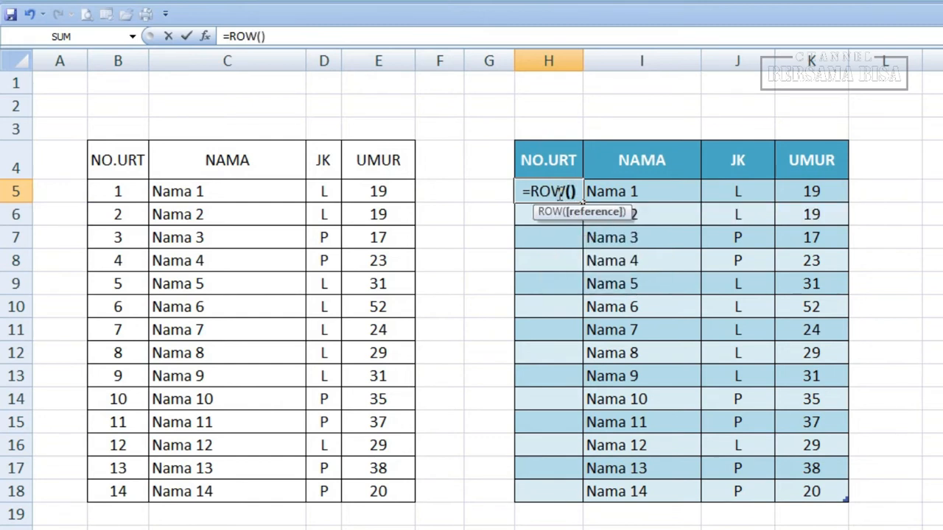
pyautogui.write('-')
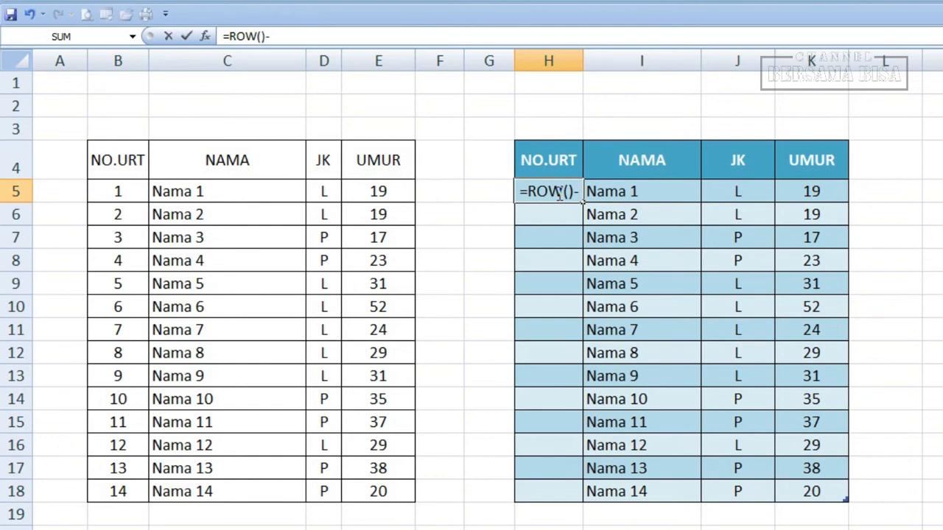
pyautogui.write('ROW')
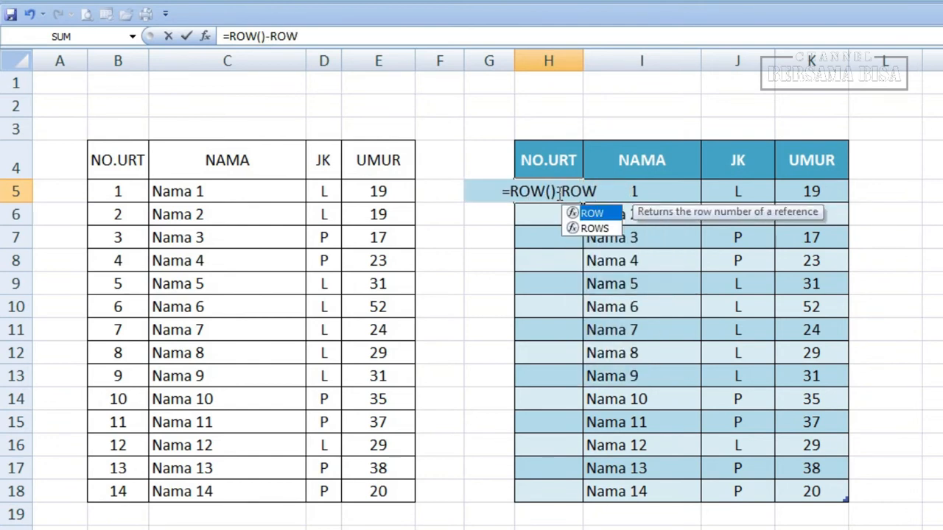
pyautogui.write('(')
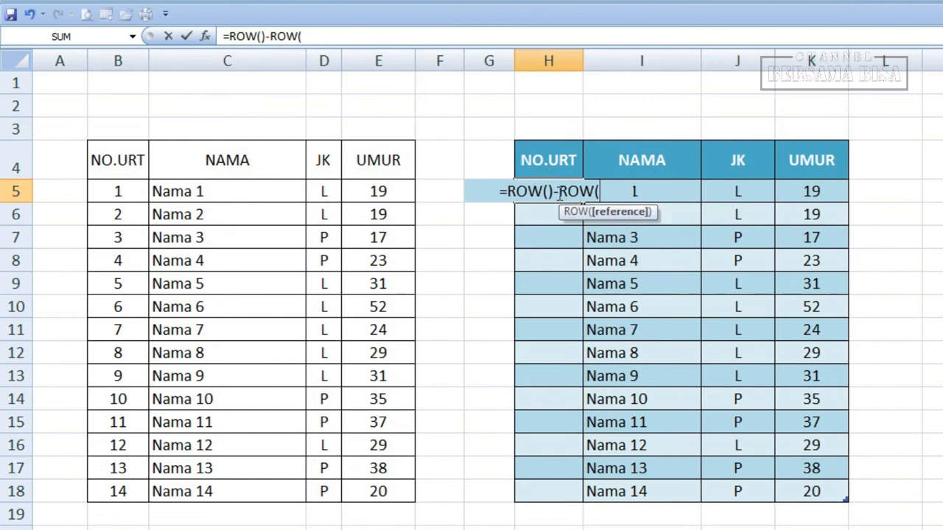
pyautogui.click(493, 163)
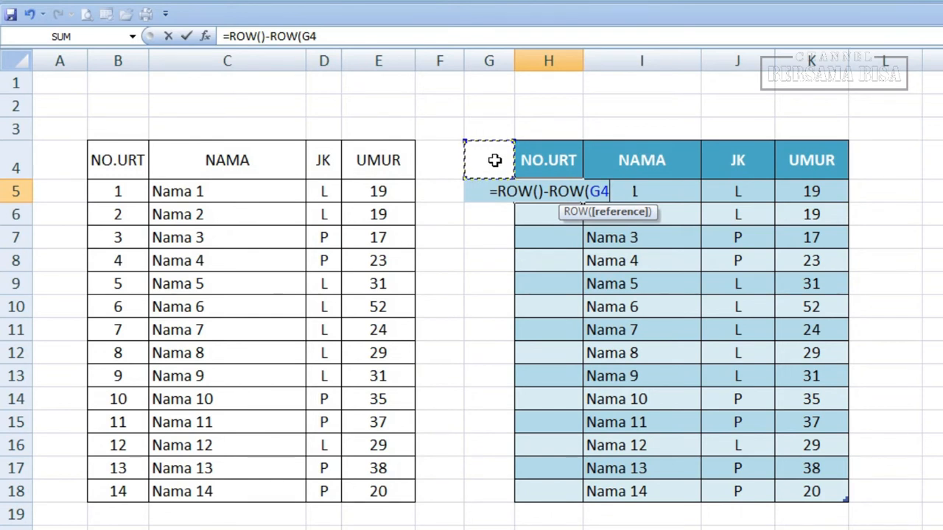
pyautogui.press('F4')
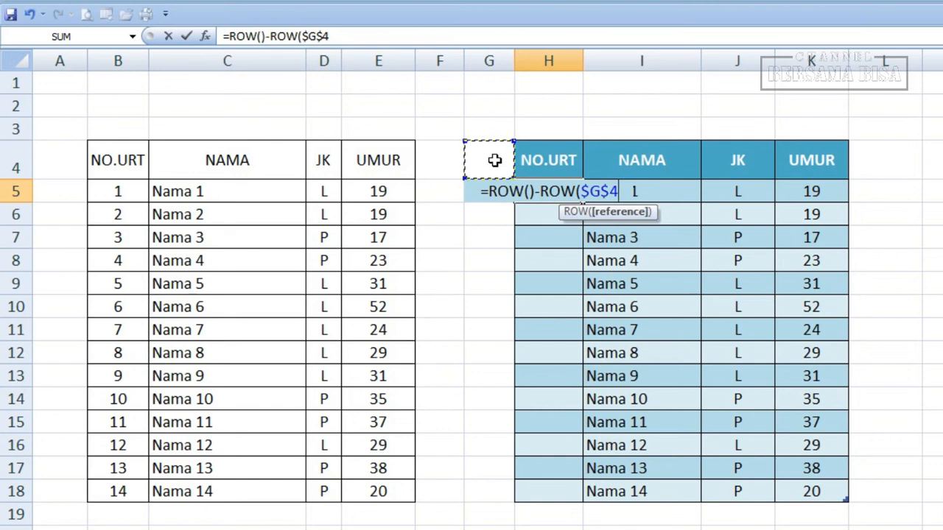
pyautogui.write(')')
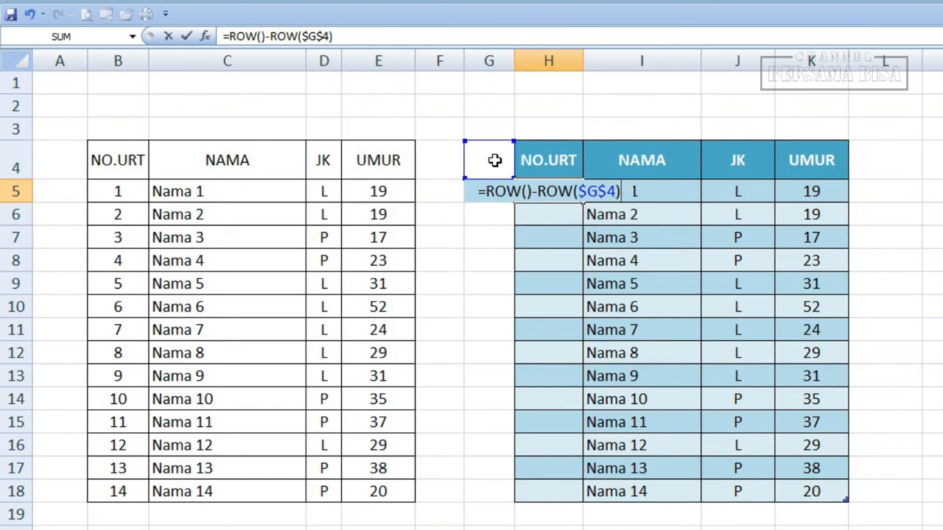
pyautogui.press('Return')
# Step: Review the blue formatted table and the contents of its NO.URT column from row 5 to row 18
pyautogui.moveTo(568, 154); pyautogui.dragTo(802, 491)
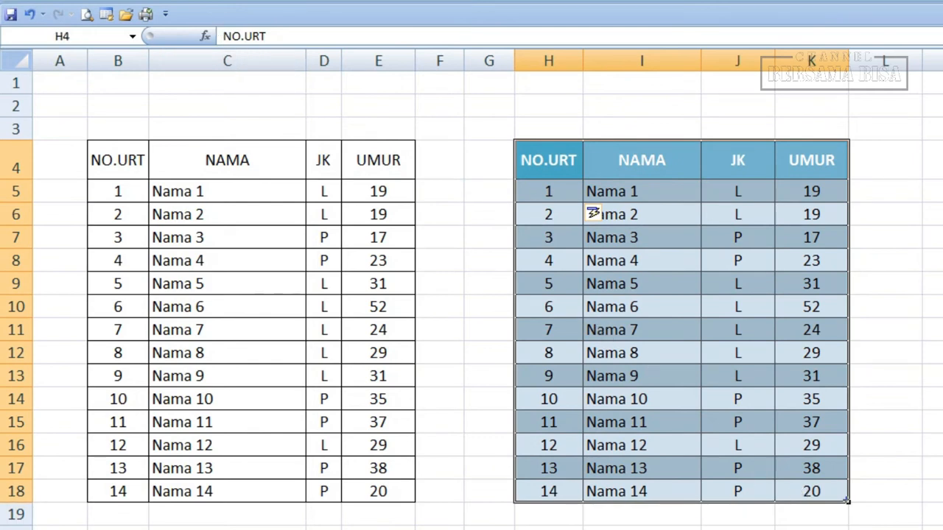
pyautogui.click(593, 237)
pyautogui.click(928, 188)
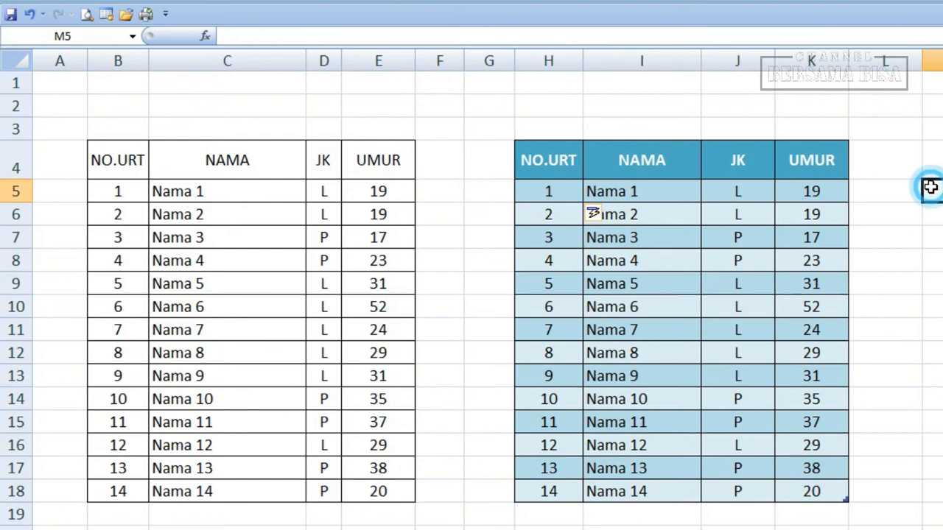
pyautogui.click(556, 199)
pyautogui.click(544, 248)
pyautogui.moveTo(553, 189); pyautogui.dragTo(569, 490)
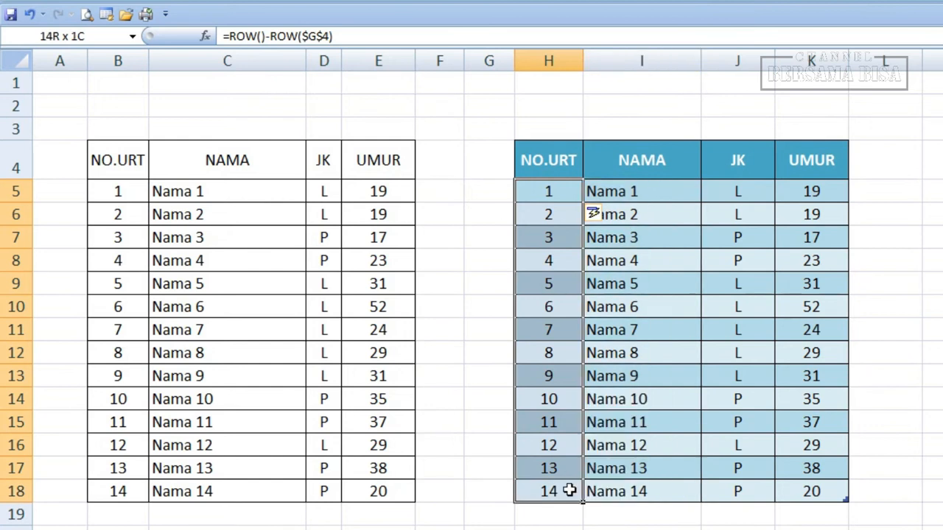
pyautogui.moveTo(531, 230); pyautogui.dragTo(557, 486)
pyautogui.click(929, 421)
pyautogui.click(444, 268)
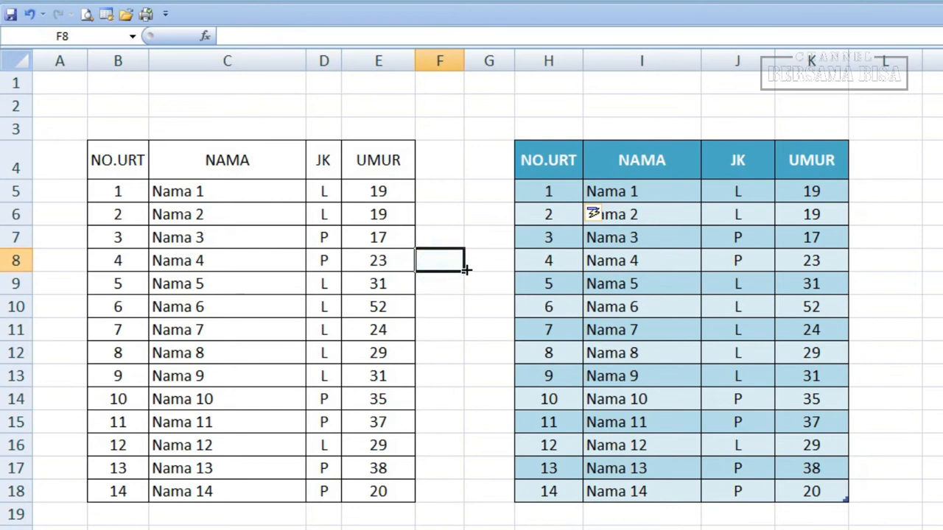
# Step: Compare the formulas in the blue table's first and last NO.URT cells with those in the plain table's NO.URT column
pyautogui.click(560, 191)
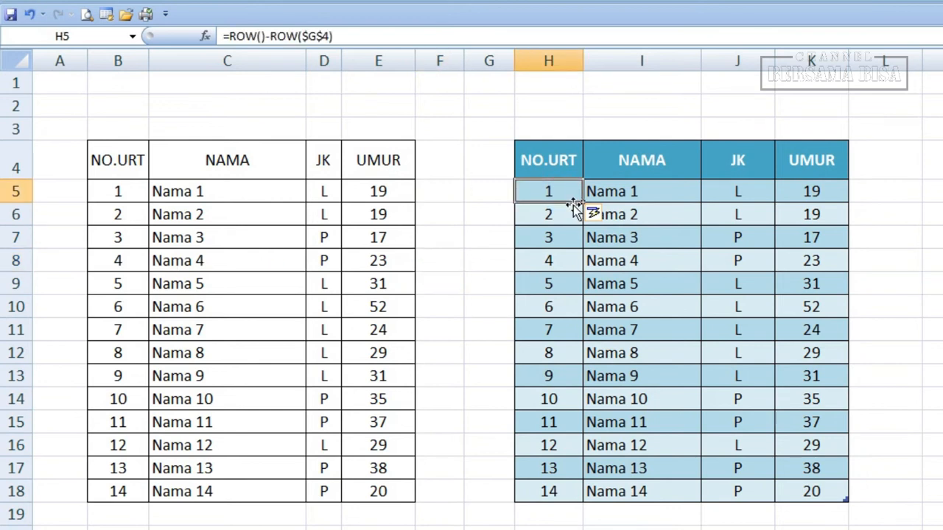
pyautogui.click(553, 489)
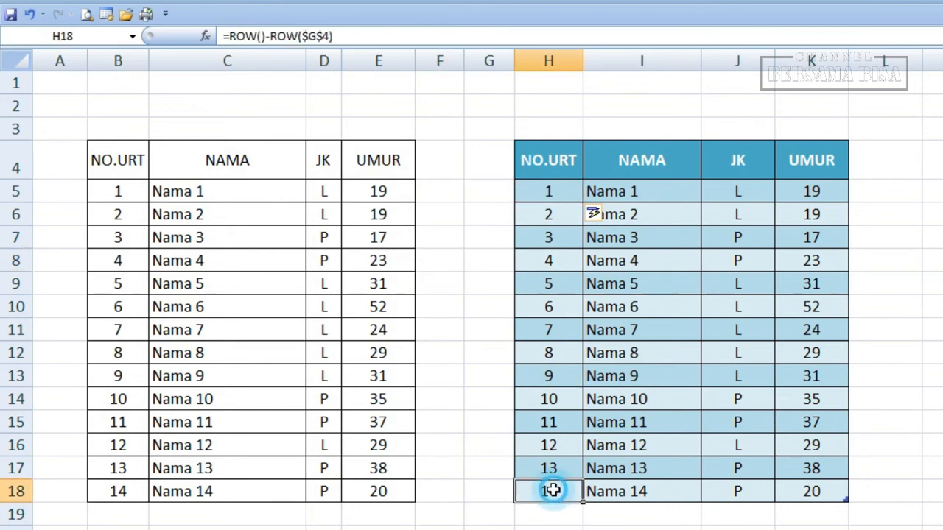
pyautogui.click(132, 194)
pyautogui.moveTo(135, 493); pyautogui.dragTo(134, 212)
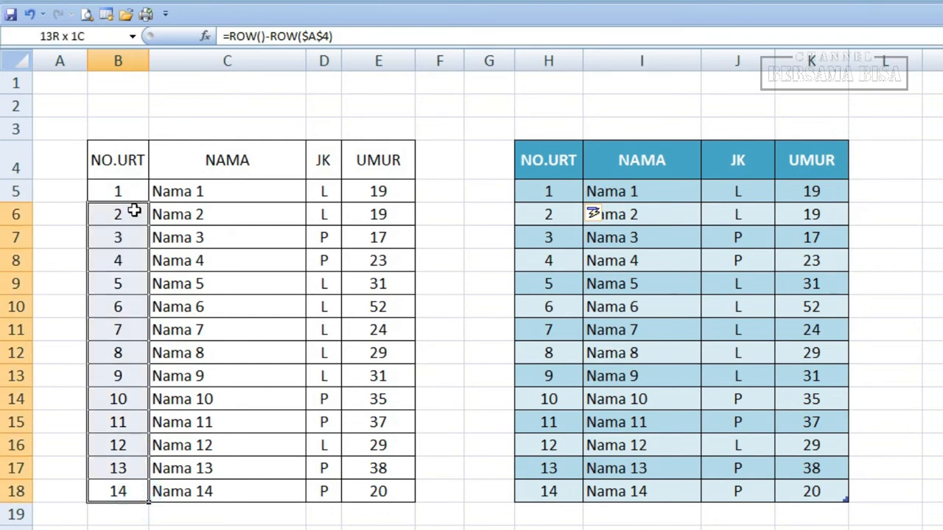
pyautogui.click(554, 192)
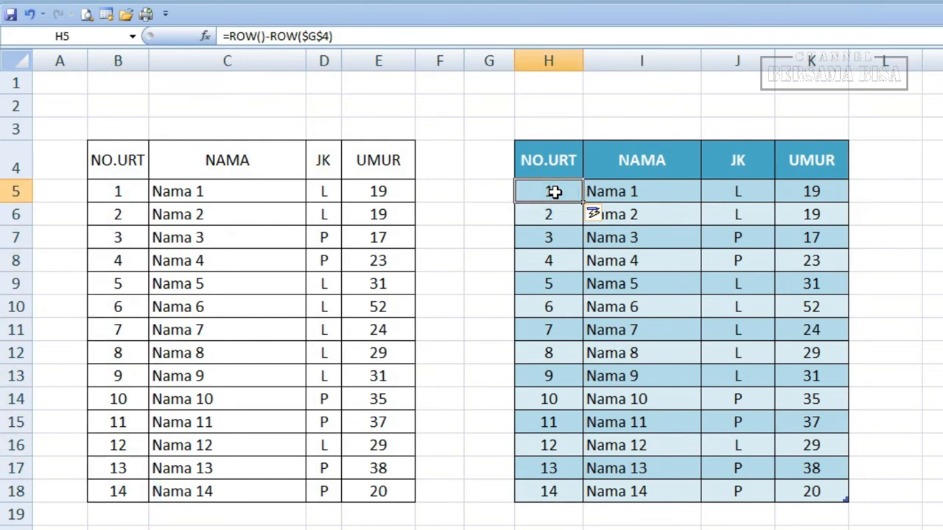
# Step: Examine the full extent of the blue formatted table and the formulas in individual NO.URT cells between H5 and H18
pyautogui.moveTo(556, 160); pyautogui.dragTo(793, 497)
pyautogui.click(548, 191)
pyautogui.click(543, 234)
pyautogui.click(545, 190)
pyautogui.click(554, 212)
pyautogui.click(570, 188)
pyautogui.click(563, 491)
pyautogui.moveTo(549, 160); pyautogui.dragTo(788, 491)
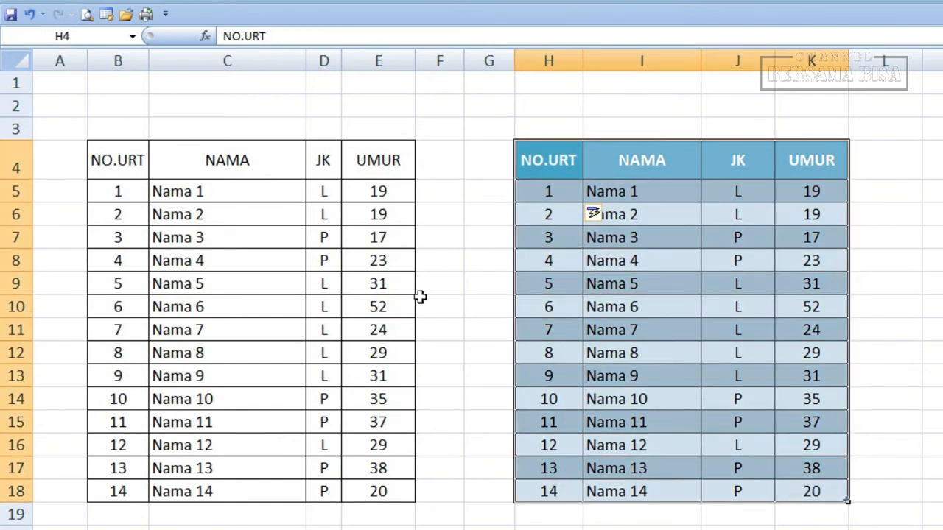
pyautogui.click(550, 171)
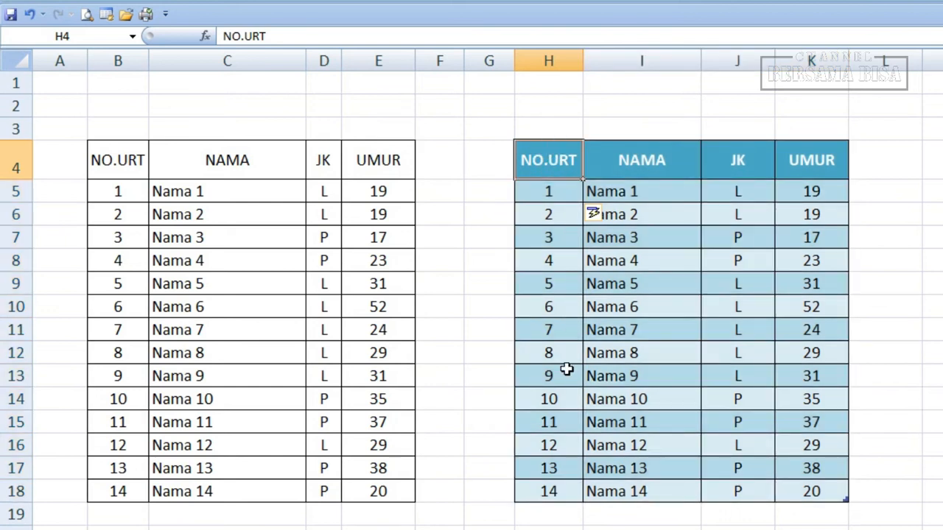
pyautogui.click(547, 469)
pyautogui.click(552, 489)
pyautogui.click(558, 240)
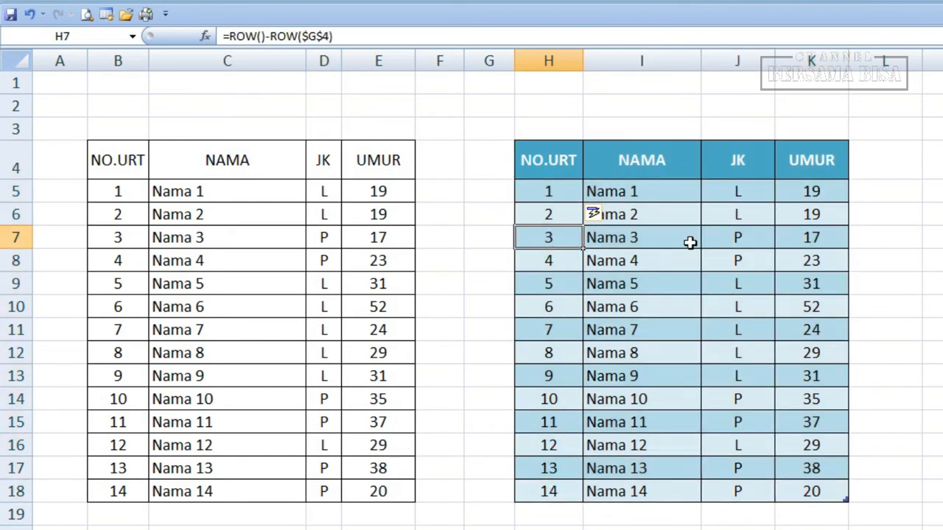
pyautogui.click(739, 258)
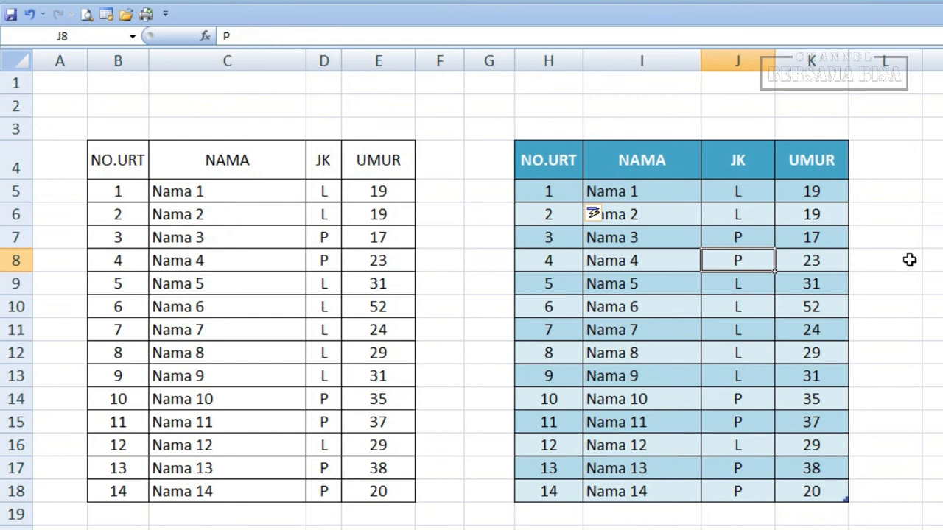
pyautogui.click(909, 260)
pyautogui.moveTo(540, 190); pyautogui.dragTo(533, 491)
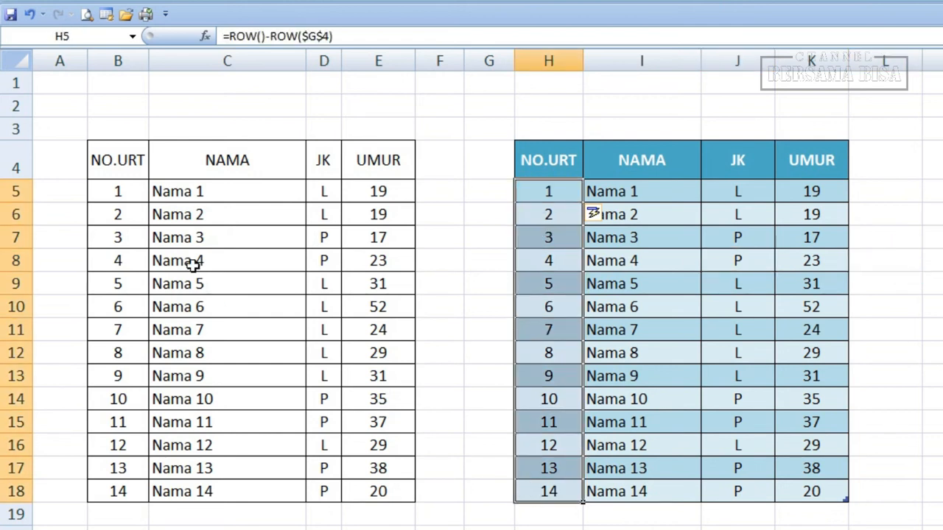
# Step: Review the formula in the plain table's first NO.URT cell and the contents of its NO.URT and NAMA columns
pyautogui.click(132, 189)
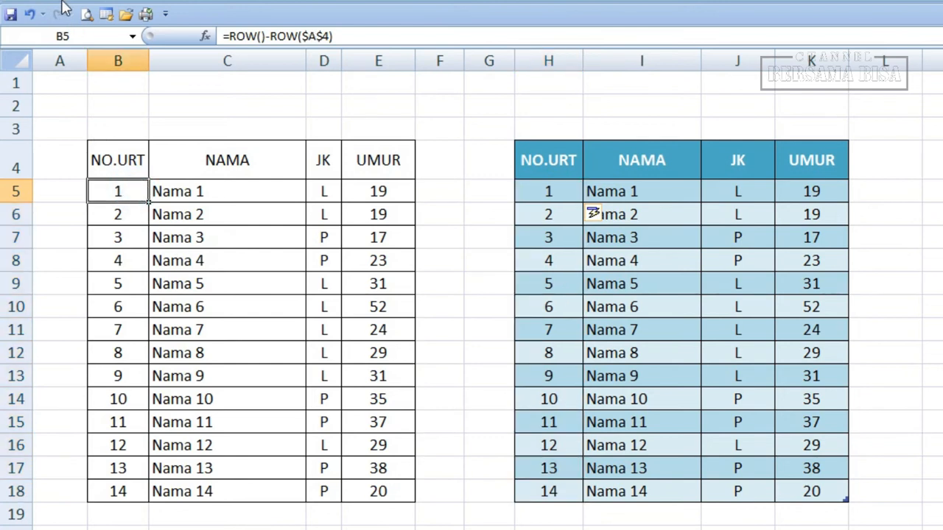
pyautogui.moveTo(140, 236); pyautogui.dragTo(131, 484)
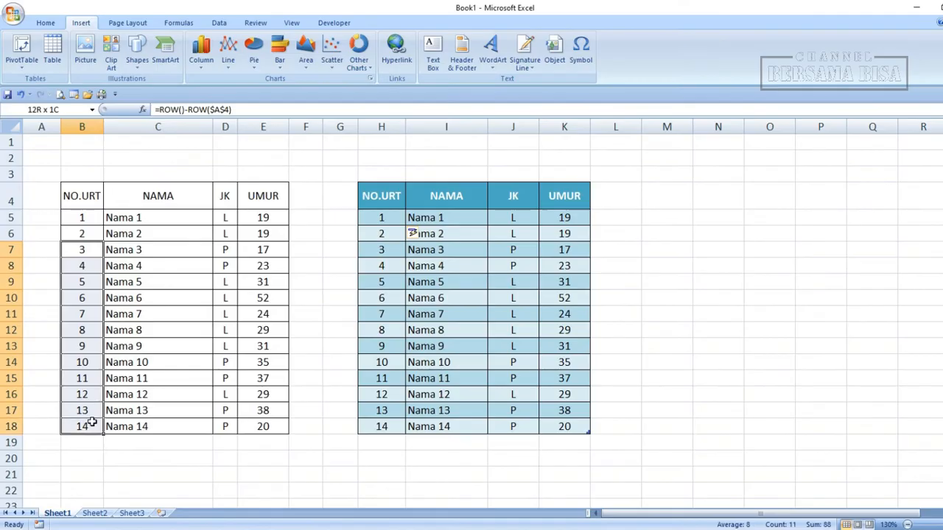
pyautogui.moveTo(92, 424); pyautogui.dragTo(92, 425)
pyautogui.click(141, 247)
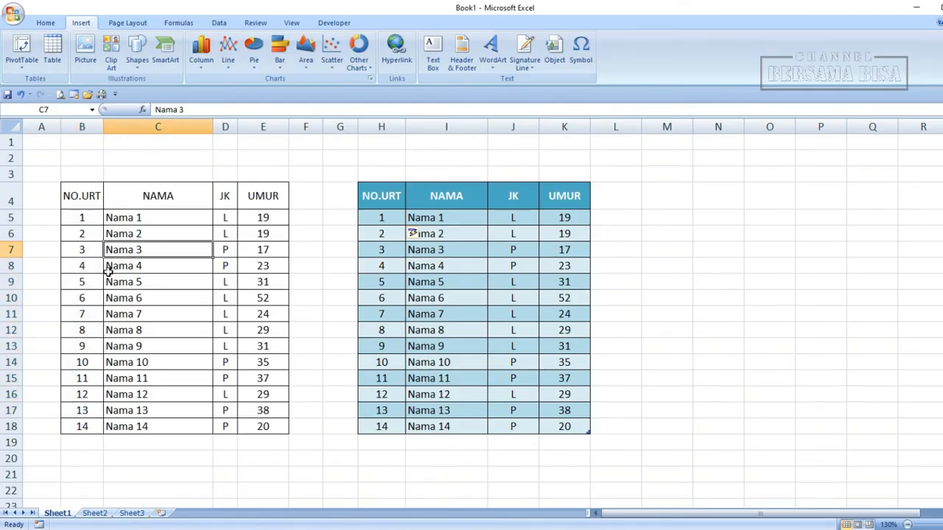
pyautogui.moveTo(138, 217); pyautogui.dragTo(150, 440)
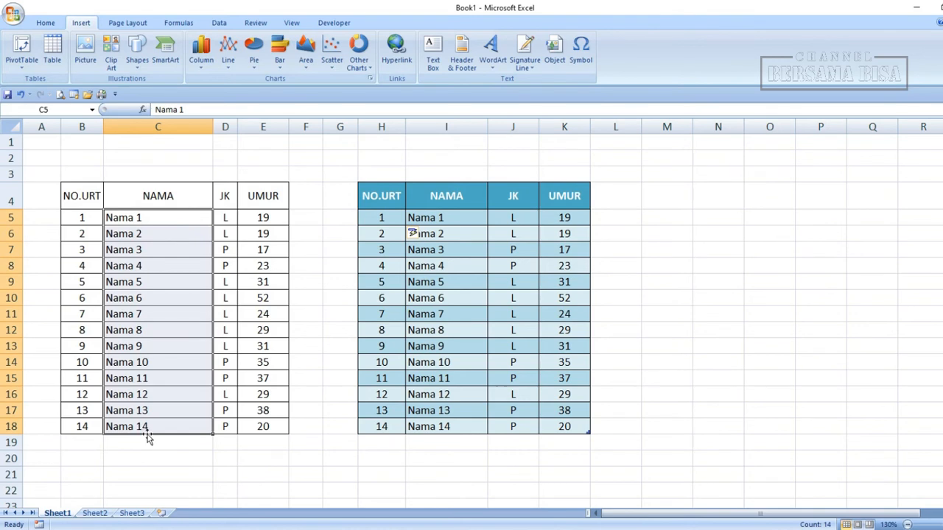
pyautogui.click(185, 459)
# Step: Delete sheet rows 7 to 9, removing Nama 3, Nama 4 and Nama 5 from both tables
pyautogui.moveTo(12, 251); pyautogui.dragTo(28, 284)
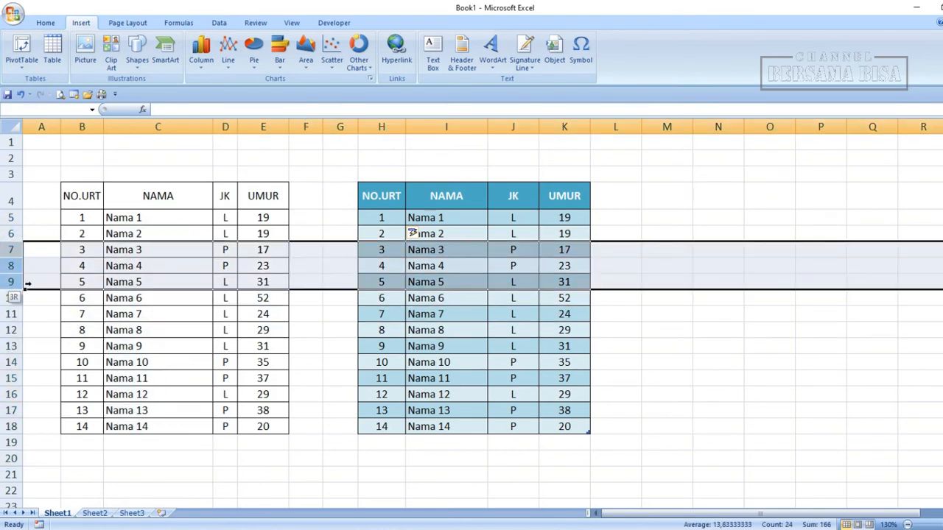
pyautogui.rightClick(51, 271)
pyautogui.click(77, 344)
pyautogui.click(86, 280)
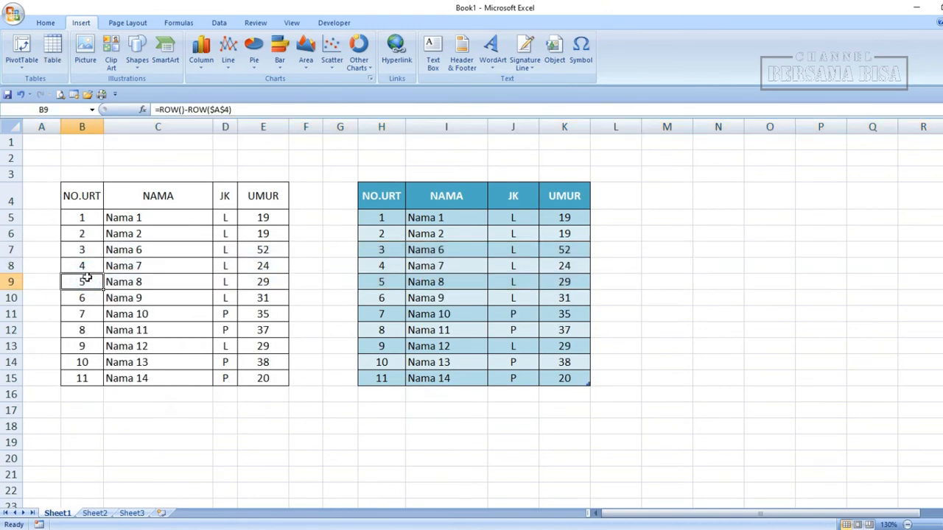
# Step: Check the NO.URT numbering in the blue table from row 5 to row 15 and the first NO.URT cell of each table
pyautogui.moveTo(391, 219); pyautogui.dragTo(395, 381)
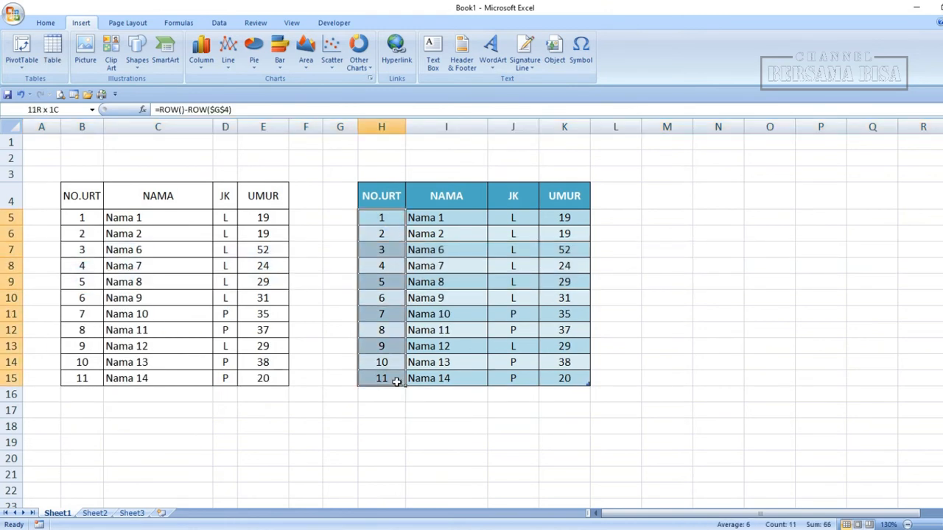
pyautogui.click(394, 219)
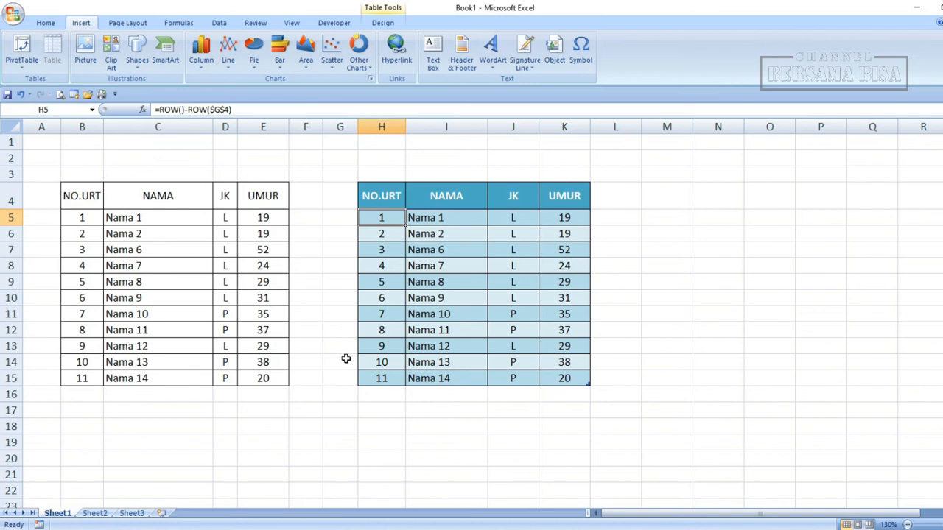
pyautogui.click(90, 218)
# Step: Insert three blank sheet rows at rows 7 to 9, across both tables
pyautogui.moveTo(11, 249); pyautogui.dragTo(11, 284)
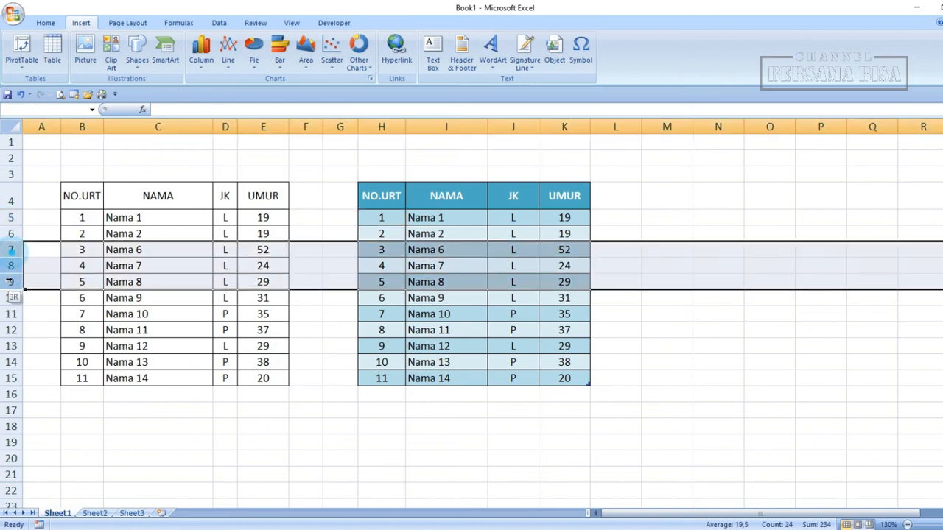
pyautogui.rightClick(31, 261)
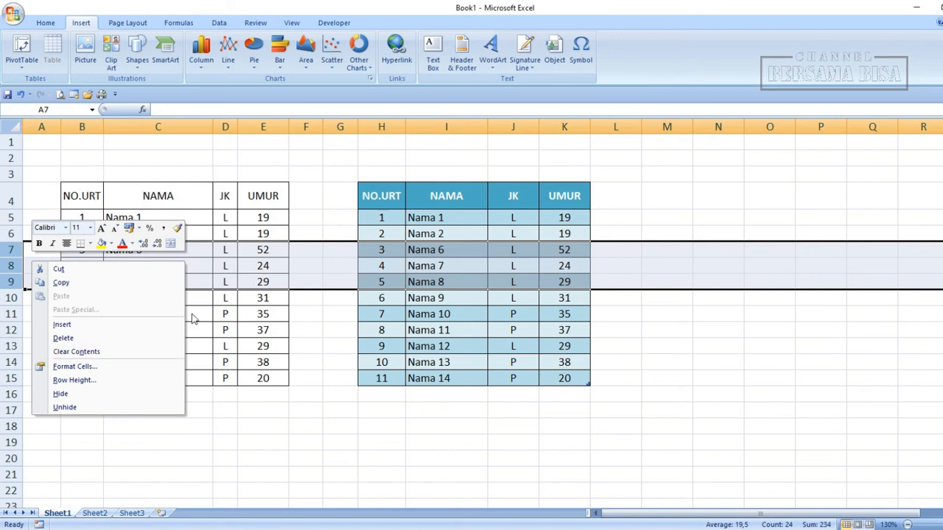
pyautogui.click(74, 326)
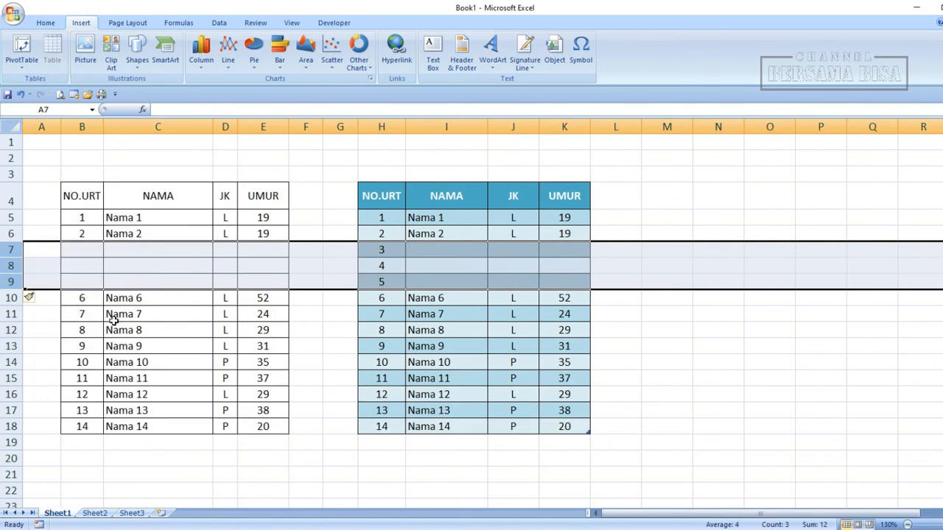
pyautogui.click(114, 319)
# Step: Compare the NO.URT cells of both tables and the blank cells in the inserted rows 7 to 9
pyautogui.moveTo(394, 212); pyautogui.dragTo(381, 425)
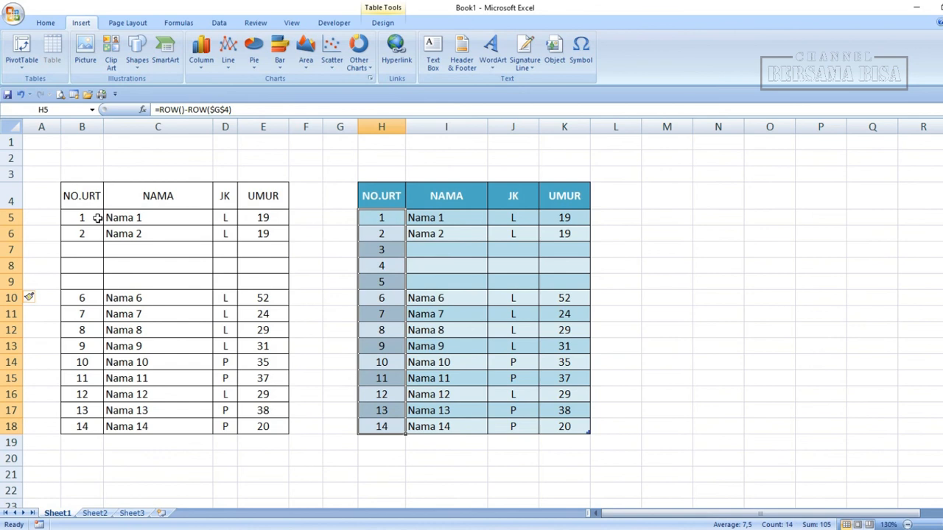
pyautogui.click(97, 218)
pyautogui.moveTo(381, 218); pyautogui.dragTo(391, 412)
pyautogui.moveTo(434, 249); pyautogui.dragTo(444, 283)
pyautogui.moveTo(84, 234); pyautogui.dragTo(80, 221)
pyautogui.moveTo(118, 250); pyautogui.dragTo(245, 282)
# Step: Copy the NO.URT formula from B6 into cells B7 to B18 of the plain table
pyautogui.click(84, 234)
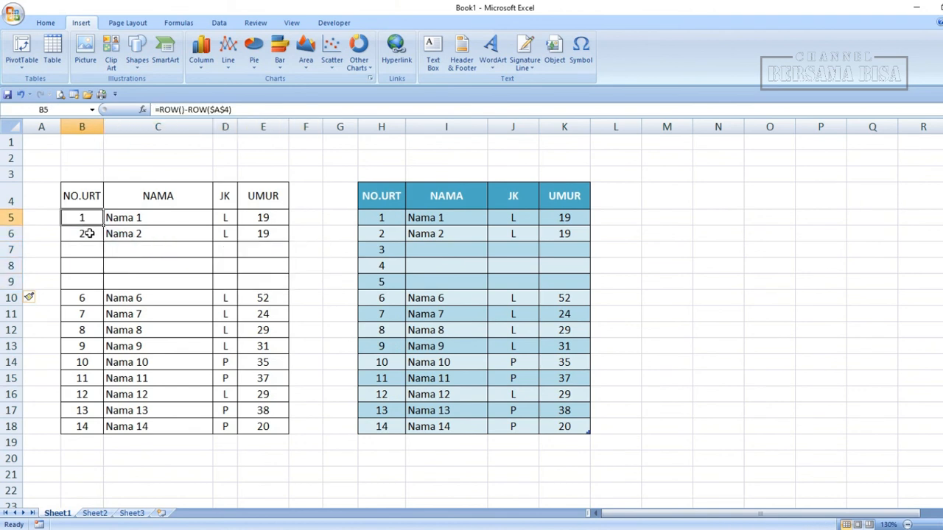
pyautogui.click(45, 23)
pyautogui.click(48, 52)
pyautogui.moveTo(84, 251); pyautogui.dragTo(94, 425)
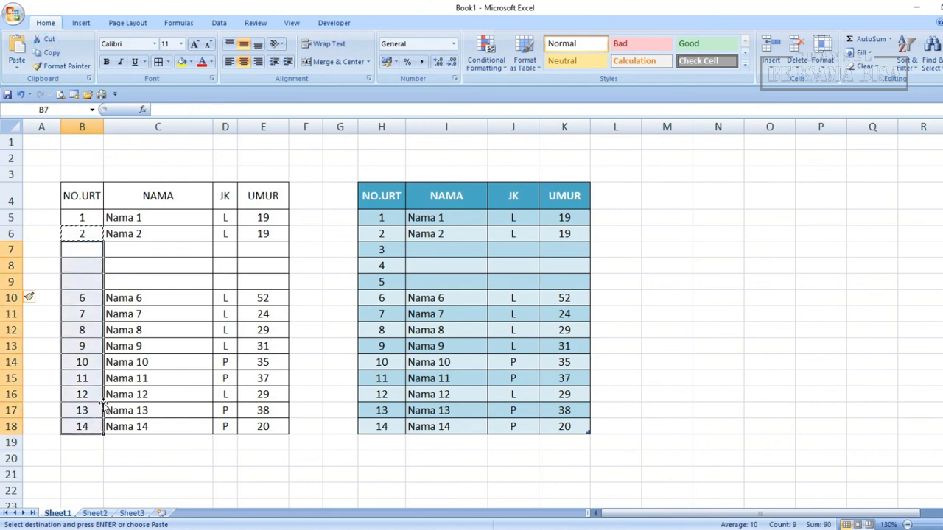
pyautogui.click(16, 46)
# Step: Review the plain table's numbering and the empty NAMA, JK and UMUR cells in rows 7 to 9
pyautogui.click(164, 247)
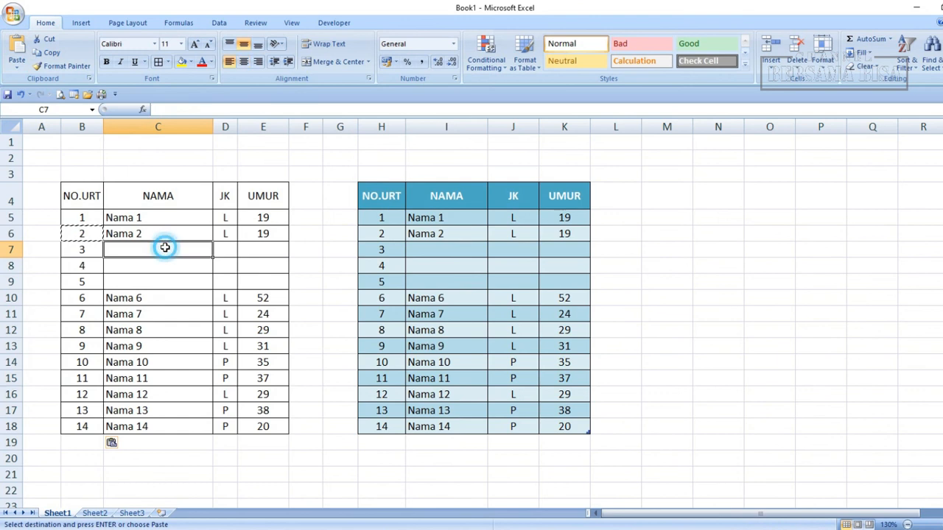
pyautogui.click(164, 266)
pyautogui.moveTo(92, 217); pyautogui.dragTo(303, 349)
pyautogui.click(221, 302)
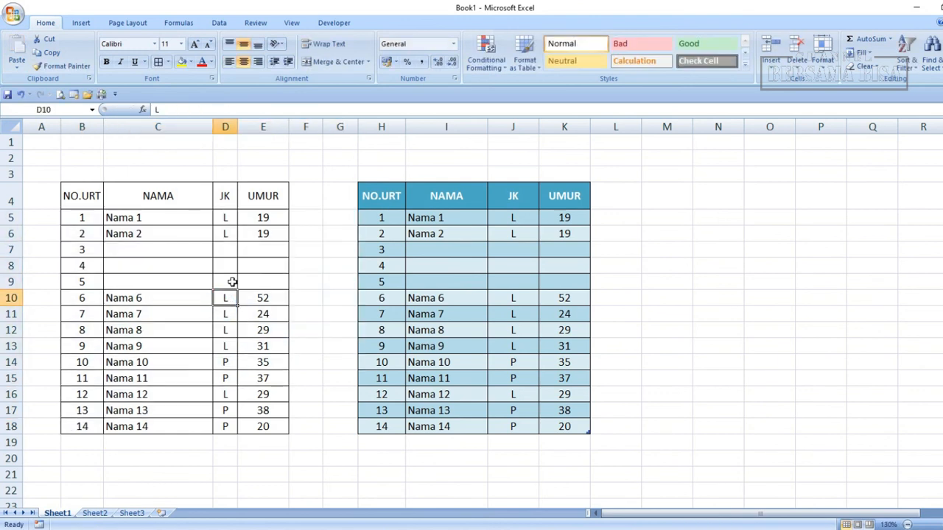